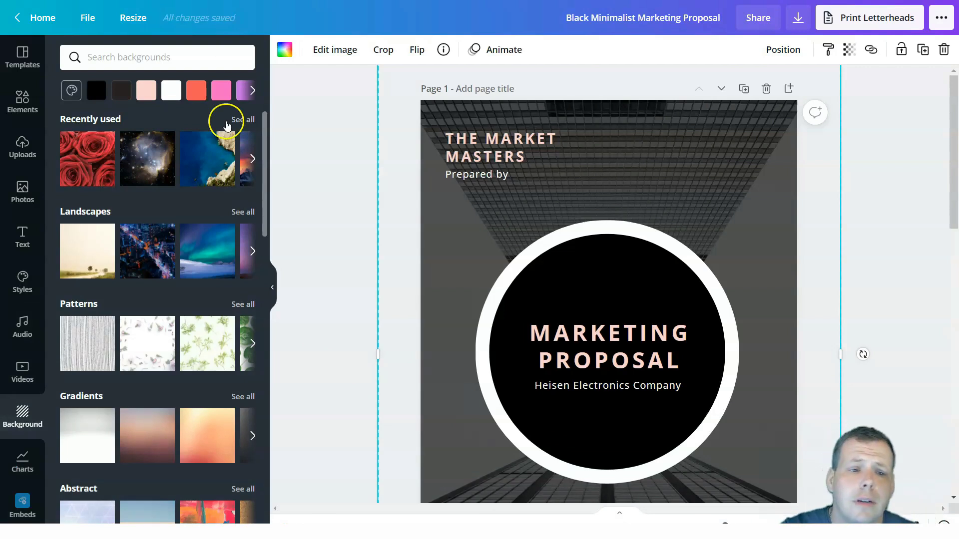
Look through the uploaded images and search the stock photos for "family"
click(23, 154)
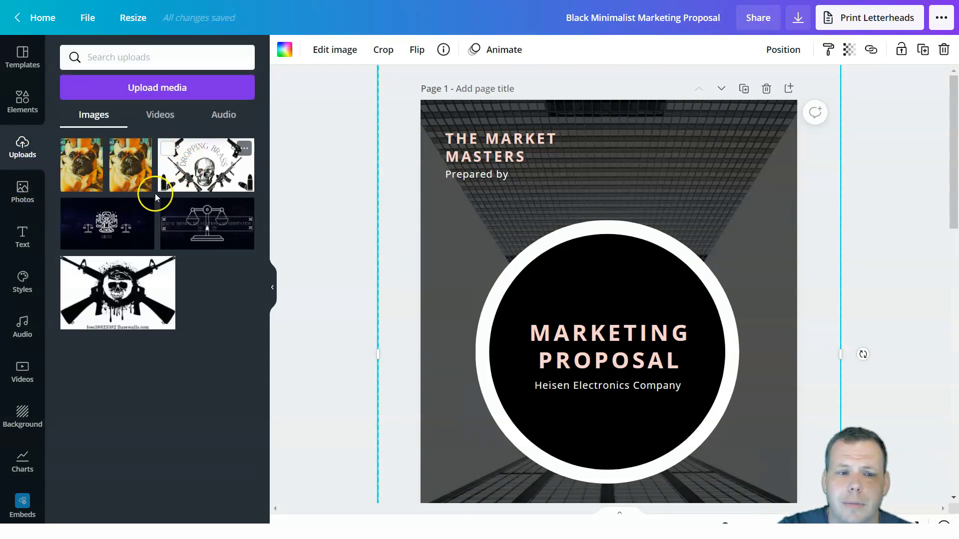
click(25, 193)
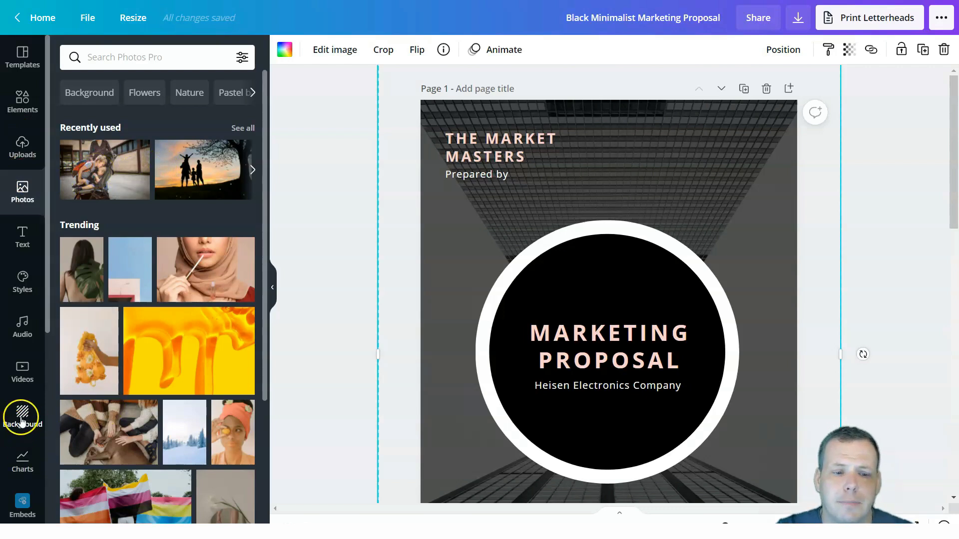
click(135, 60)
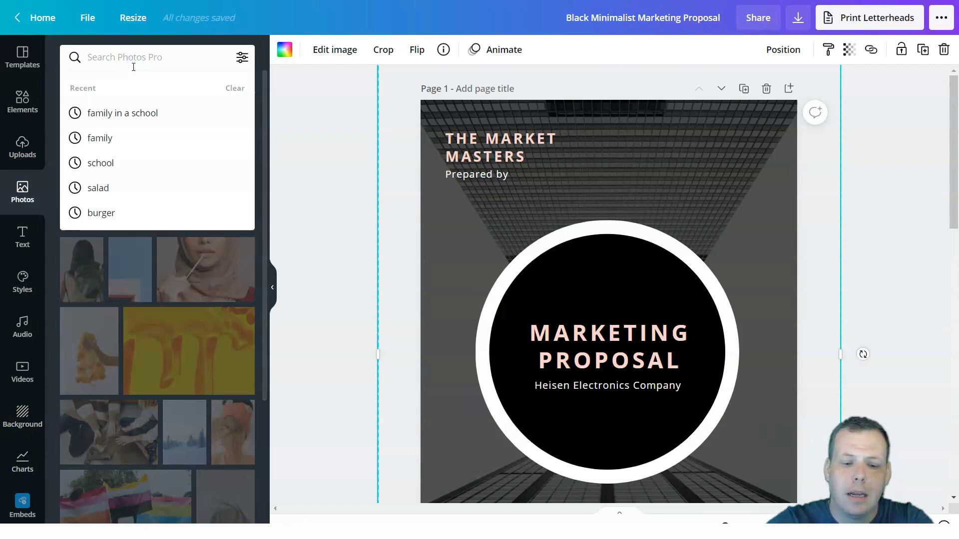
click(103, 136)
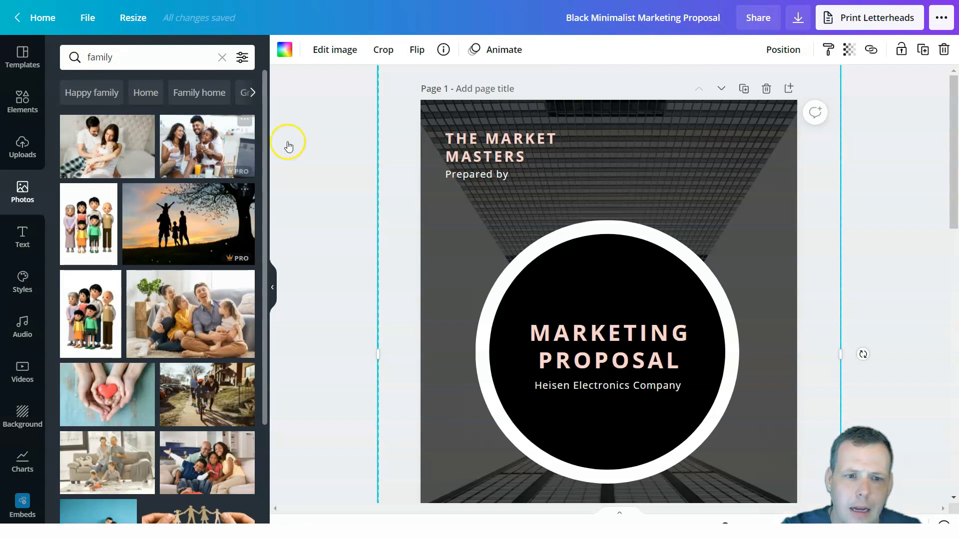
Add a third page to the end of the proposal and set its background colour to white
scroll(929, 270, down, 10)
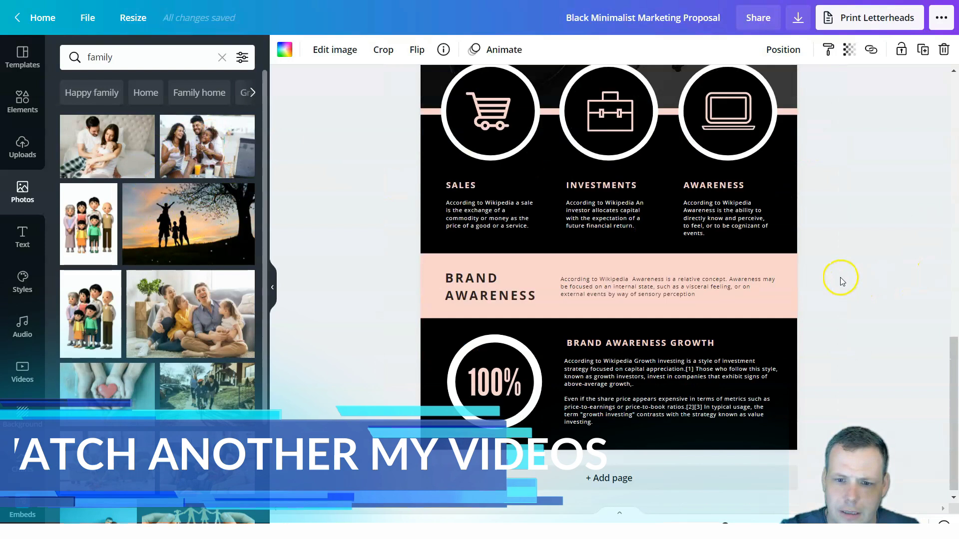
scroll(649, 370, down, 8)
click(644, 353)
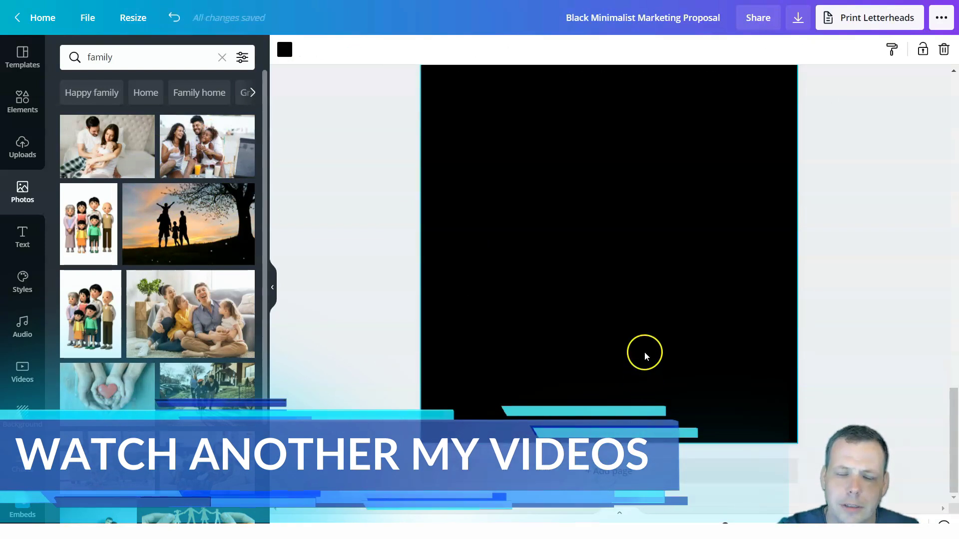
scroll(595, 346, up, 5)
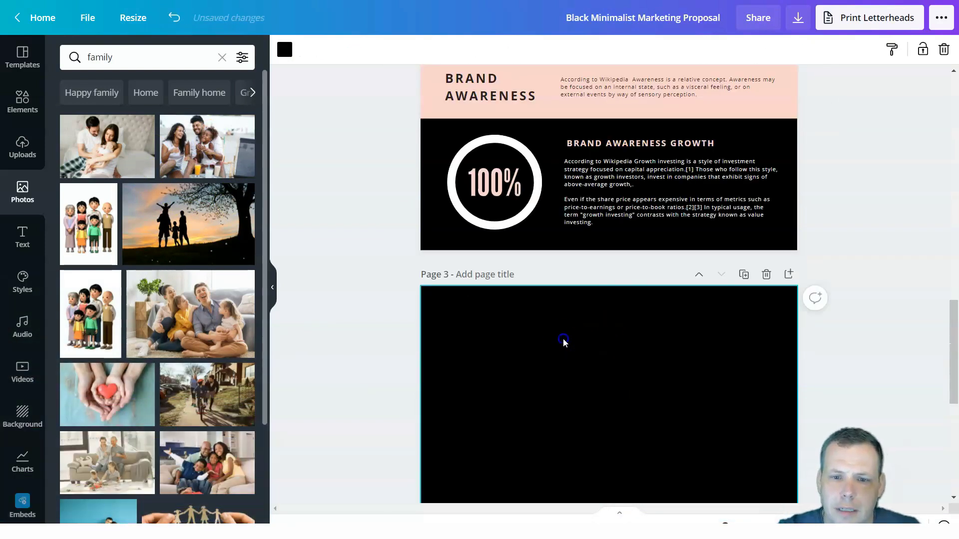
click(285, 49)
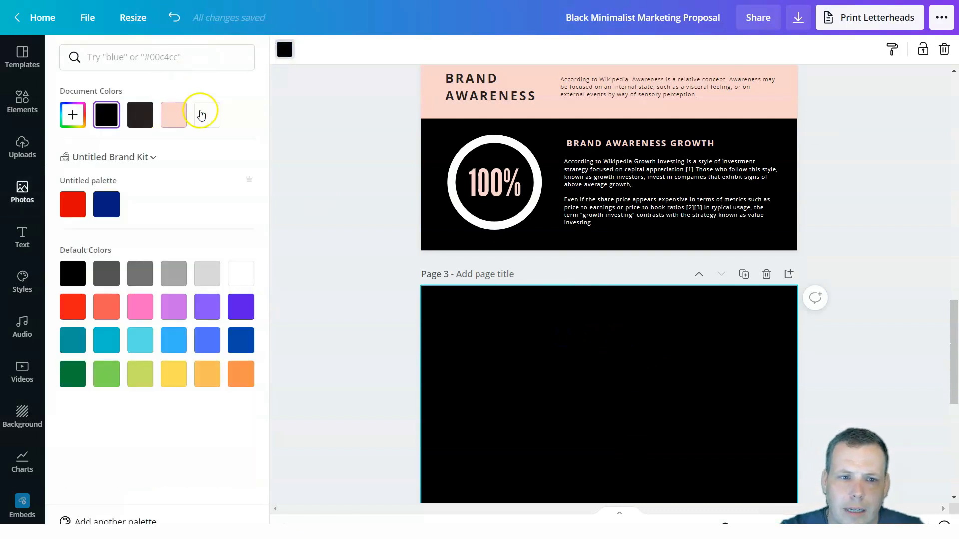
click(200, 112)
Return to the stock photos and search for "family" again
scroll(569, 209, up, 10)
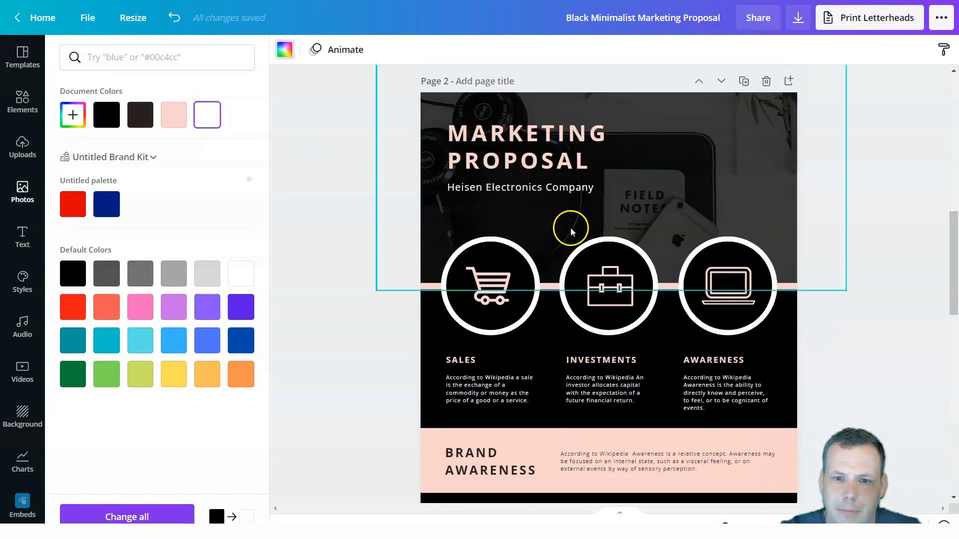
scroll(559, 250, up, 7)
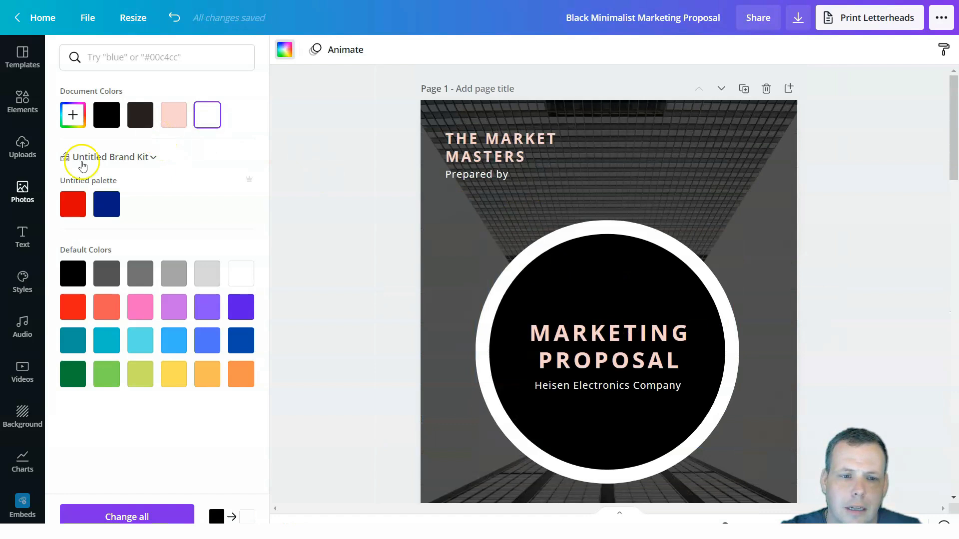
click(22, 186)
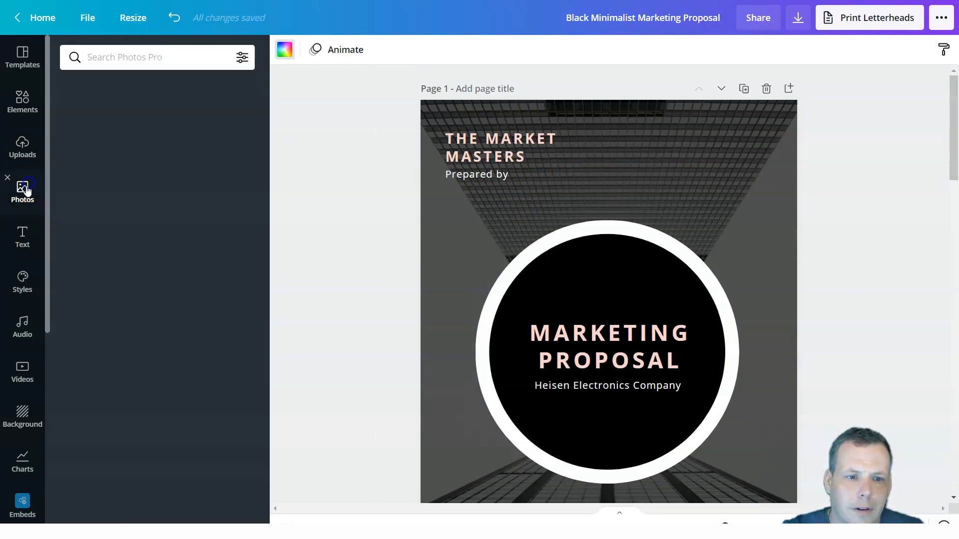
click(117, 56)
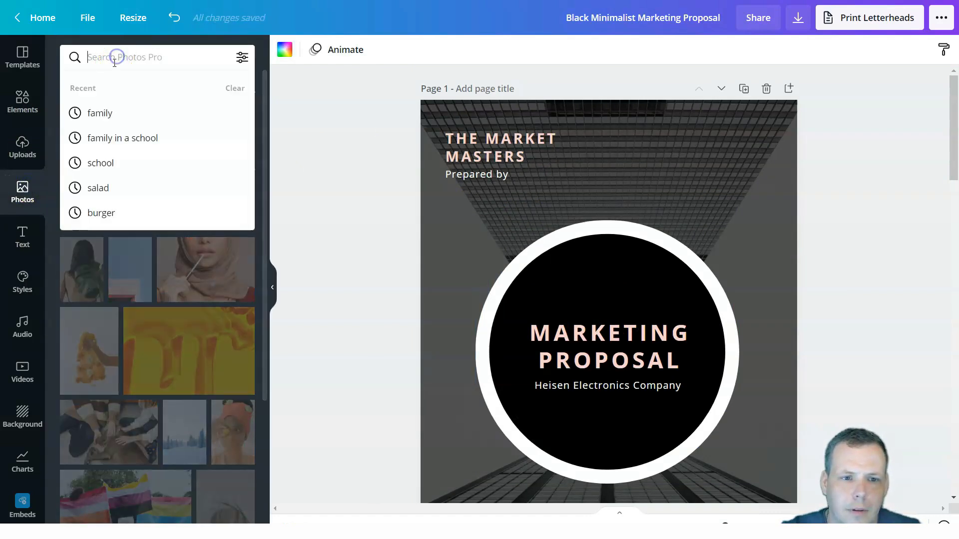
click(107, 111)
Place the sunset silhouette photo of a family under a tree on the blank page 3
scroll(606, 208, down, 6)
scroll(607, 208, down, 12)
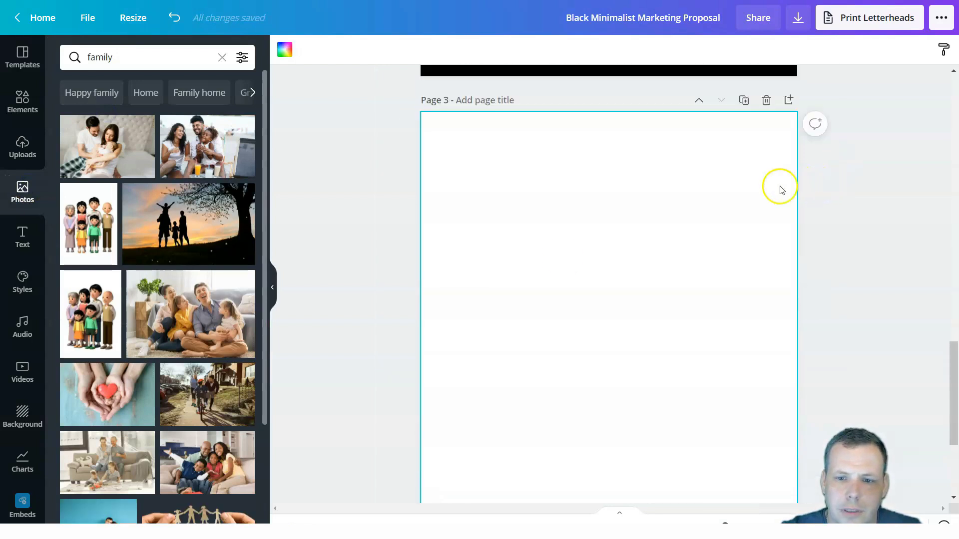
drag(197, 222, 538, 190)
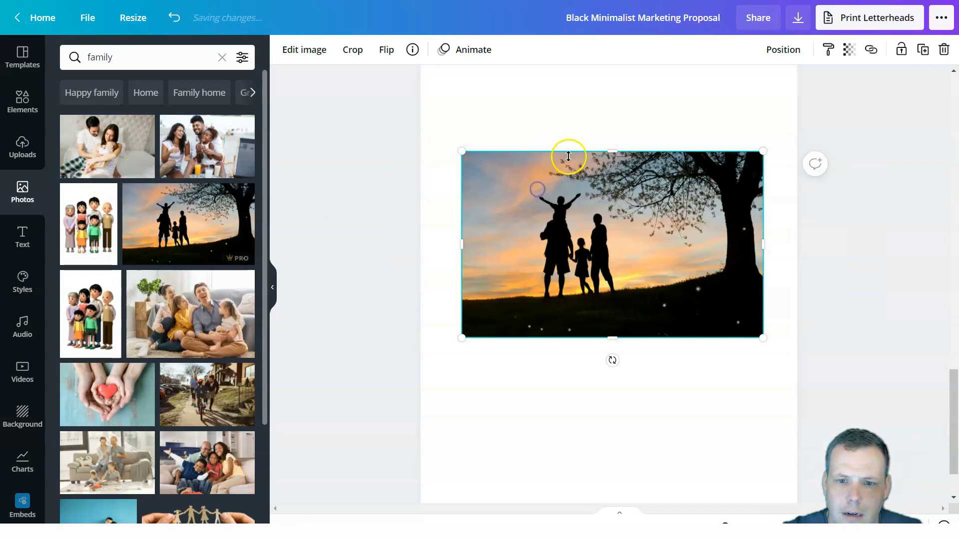
Stretch the silhouette photo on page 3 to reach the page's upper, left and right edges
drag(605, 83, 606, 45)
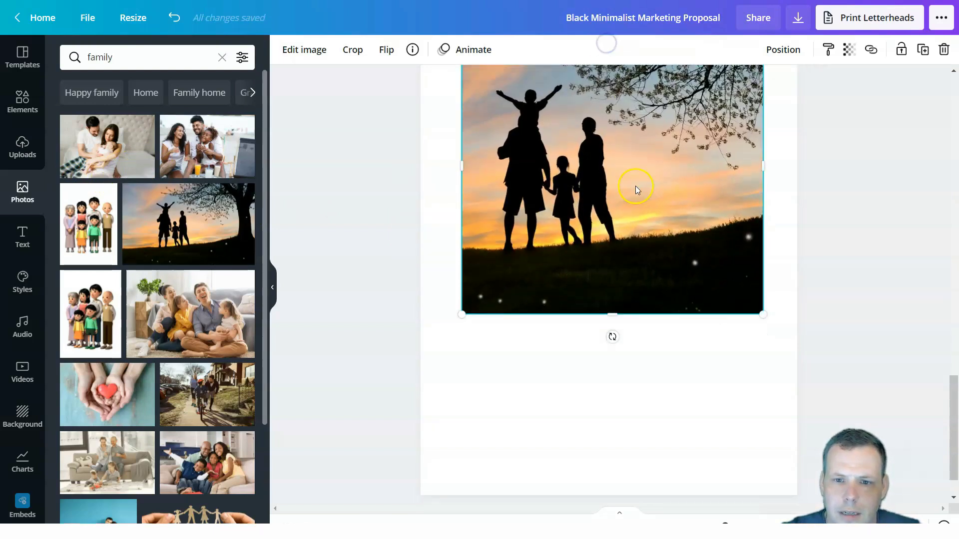
scroll(635, 186, up, 5)
drag(610, 350, 602, 293)
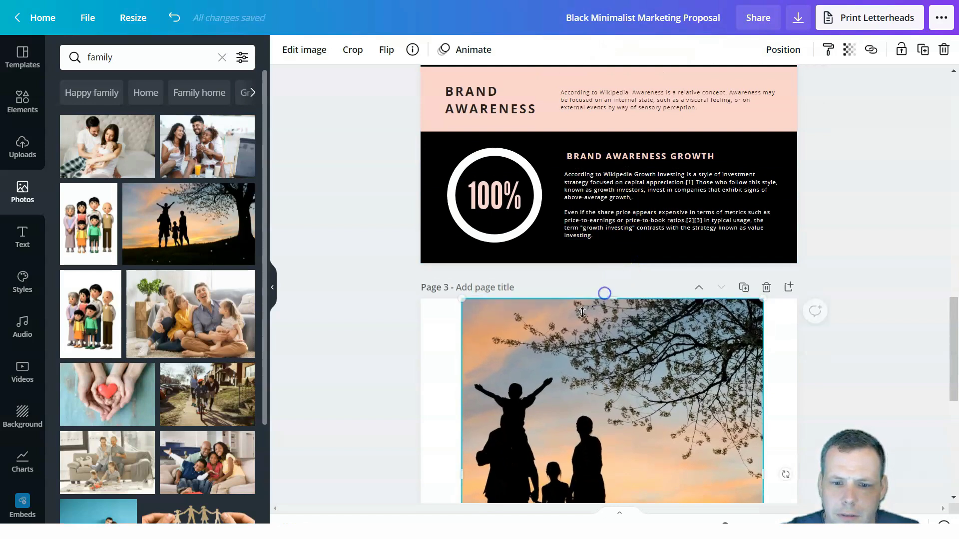
scroll(539, 341, down, 3)
drag(455, 290, 422, 295)
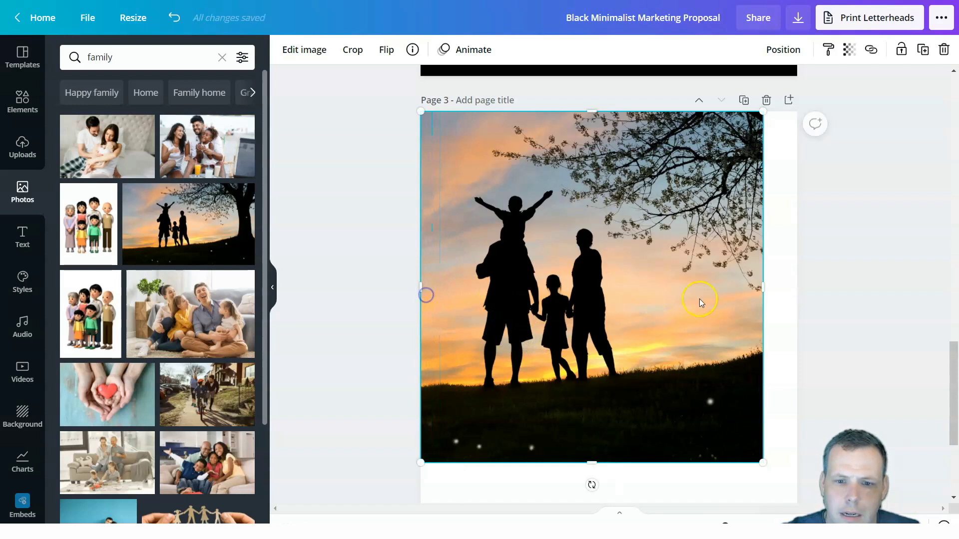
drag(761, 286, 797, 287)
Extend the silhouette photo to page 3's lower edge at 21 by 29.7 and align it with the page borders
scroll(634, 311, down, 5)
drag(624, 285, 622, 444)
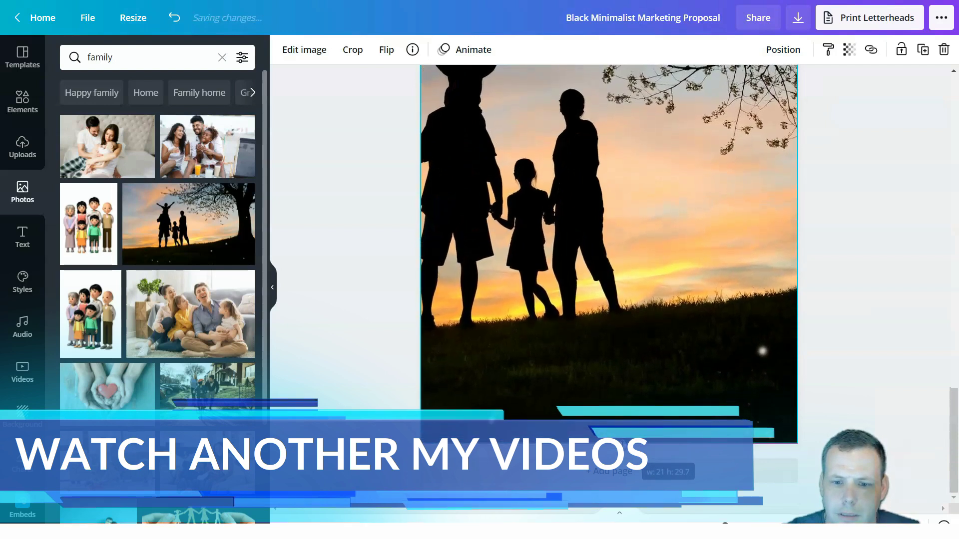
mouse_move(600, 268)
mouse_down()
mouse_move(620, 273)
mouse_move(595, 271)
mouse_up()
scroll(598, 241, up, 4)
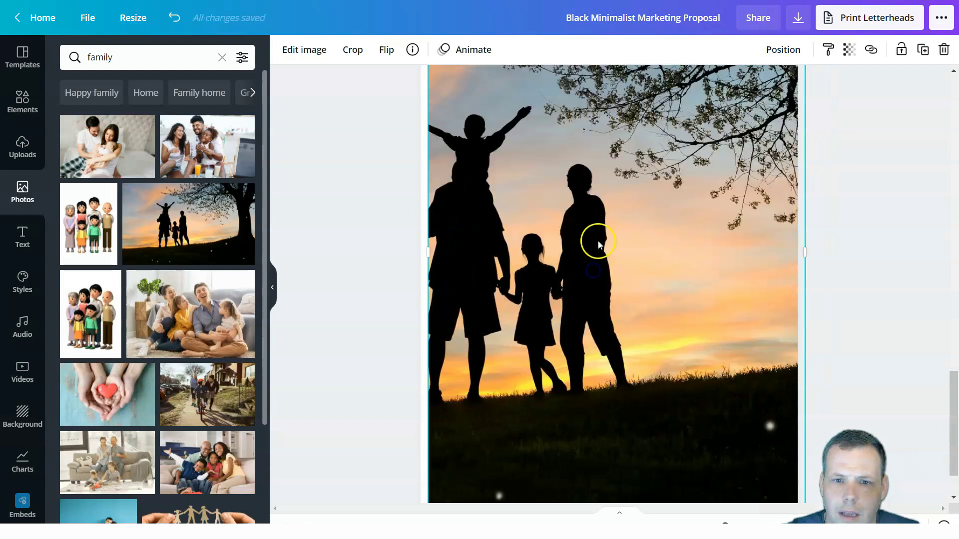
drag(574, 288, 568, 282)
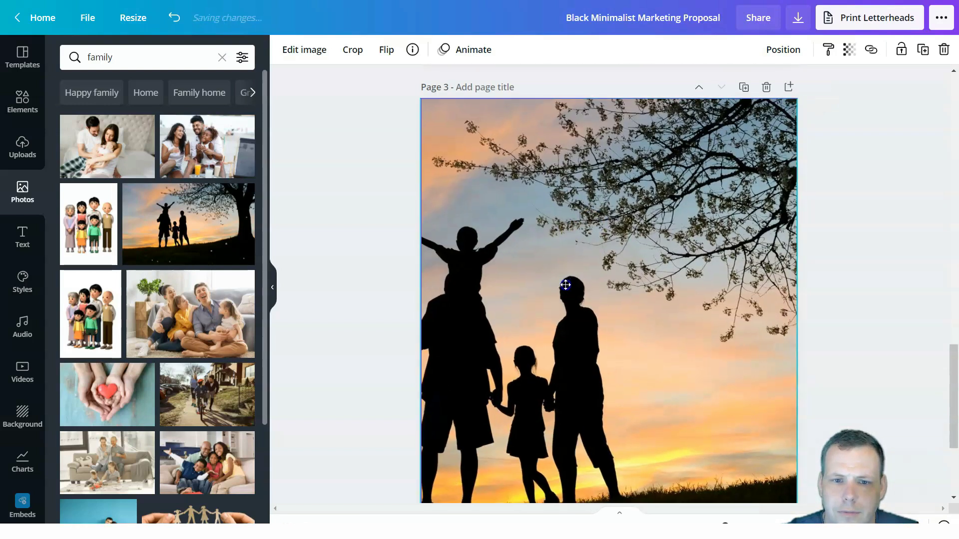
Delete the silhouette family photo from page 3
right_click(575, 216)
right_click(532, 191)
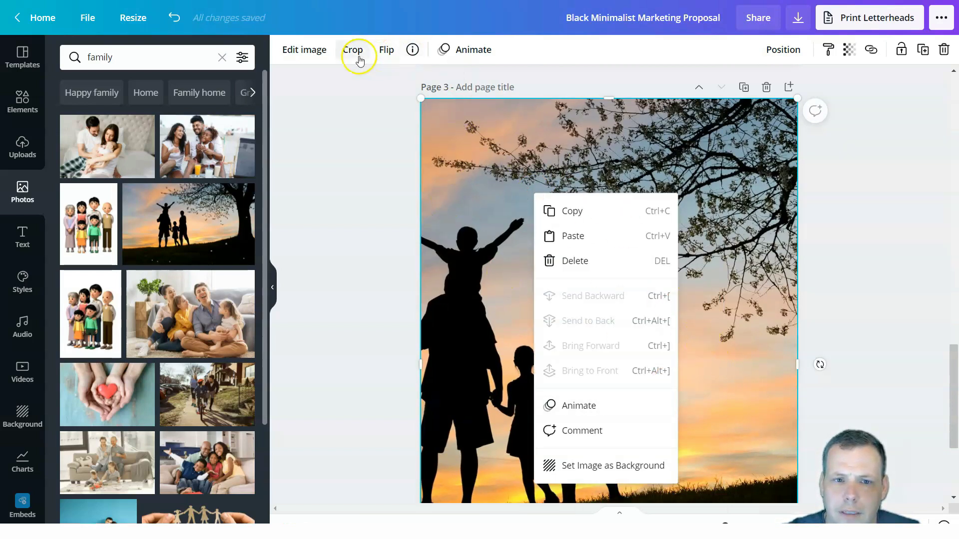
click(728, 190)
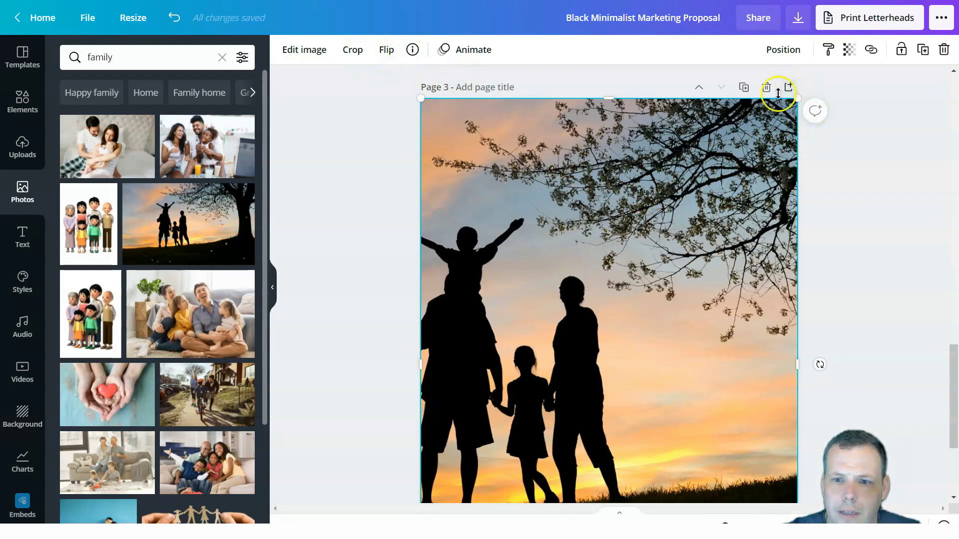
right_click(721, 283)
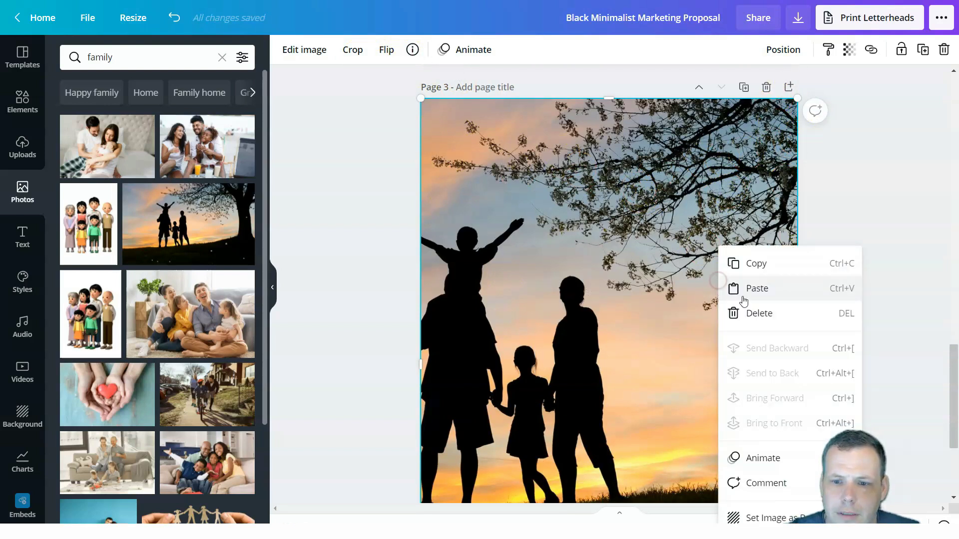
click(774, 313)
Place the photo of the laughing family by the sofa on page 3 and enlarge its crop frame past the page's right edge
drag(190, 314, 531, 268)
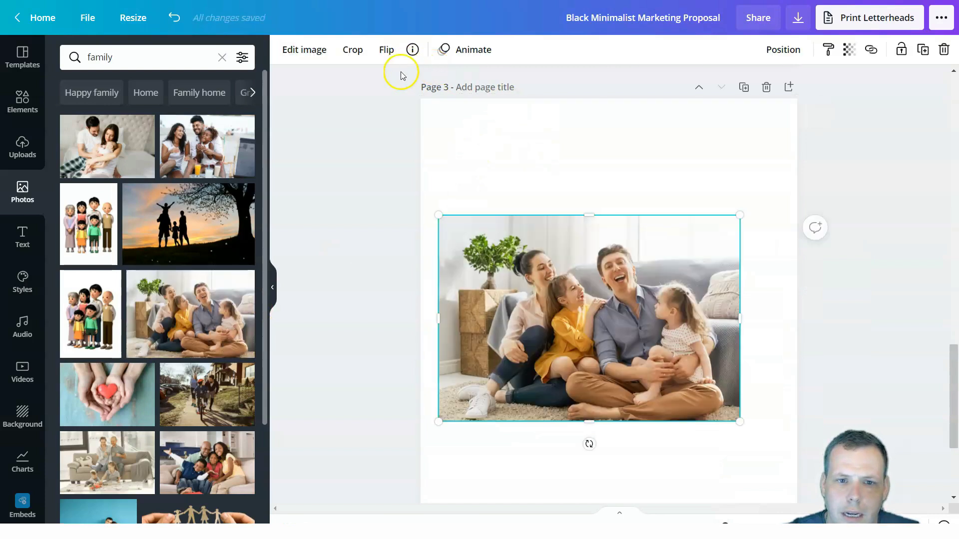
click(356, 51)
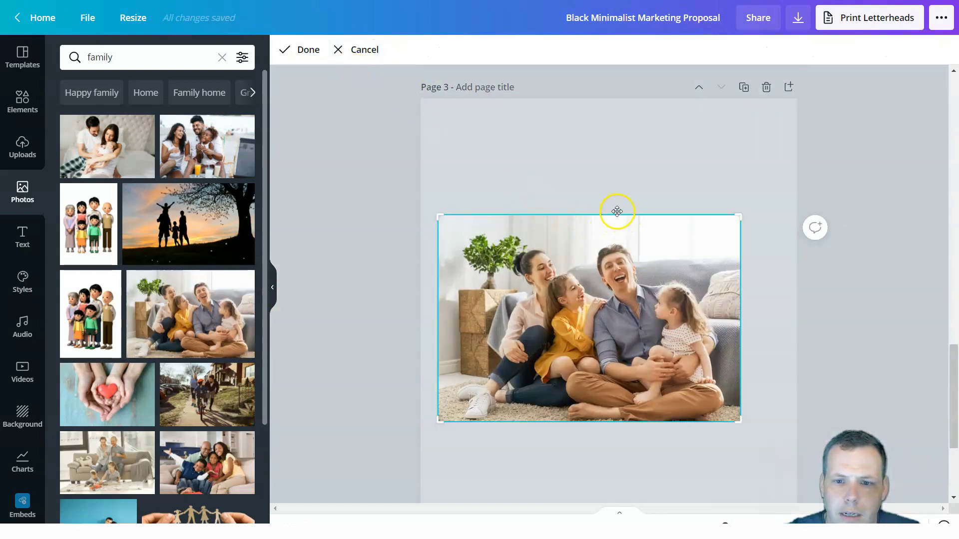
drag(729, 214, 791, 149)
drag(741, 213, 810, 157)
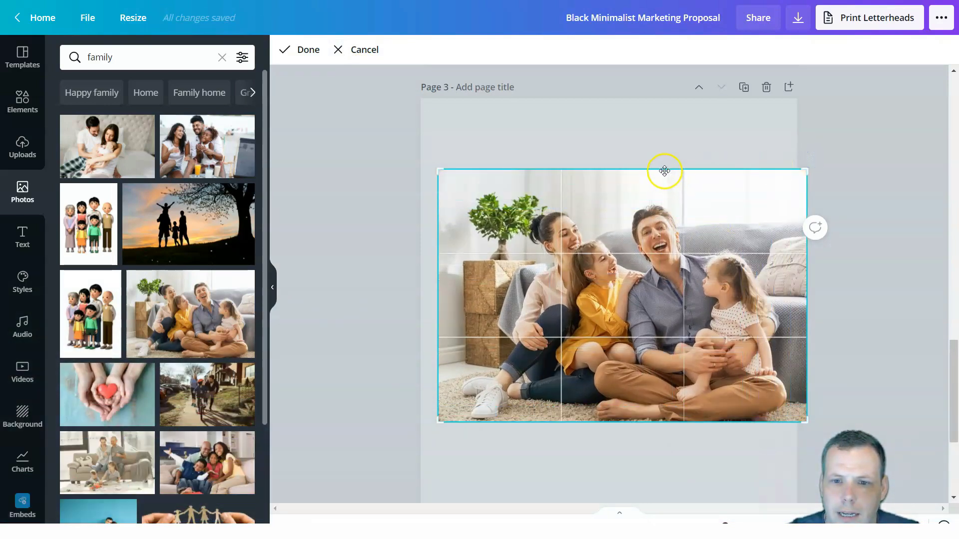
Enlarge the sofa photo within its crop frame, shift it left, and extend the frame up to the page's upper edge
drag(809, 168, 884, 64)
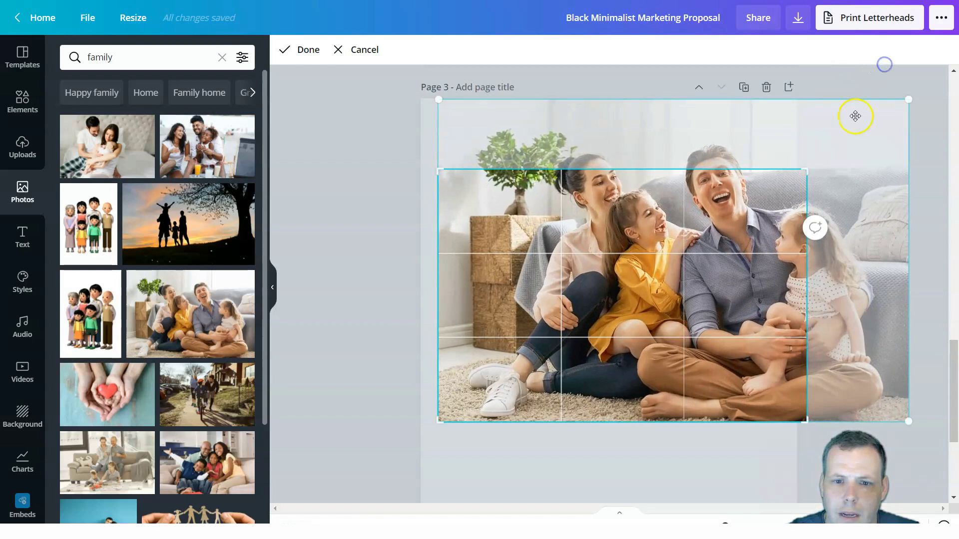
drag(760, 131, 697, 140)
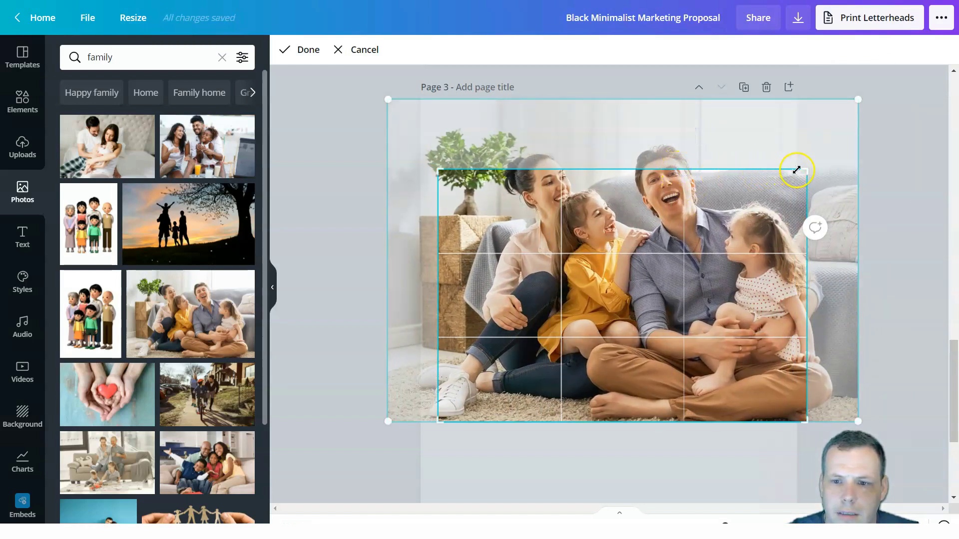
drag(804, 170, 847, 96)
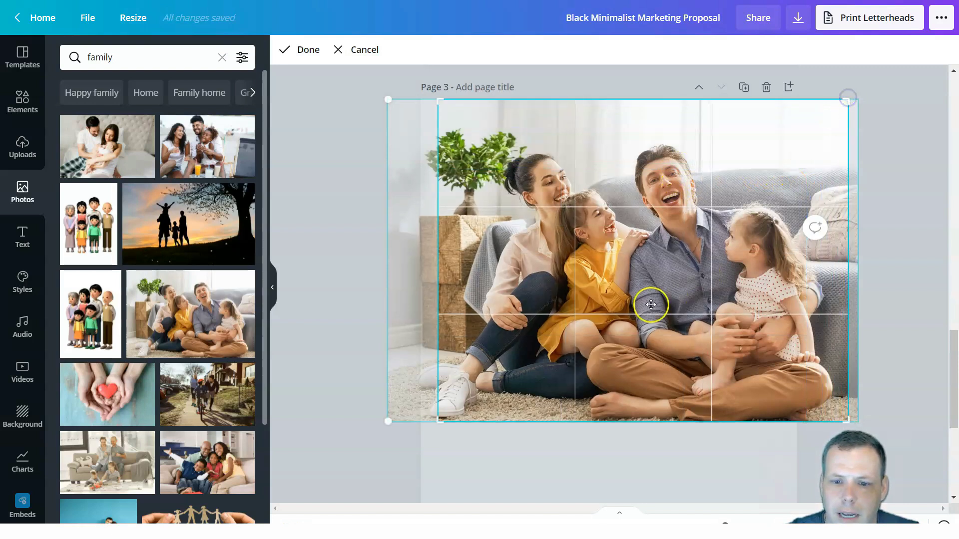
Narrow the crop frame of the sofa family photo from its left side and shift the picture slightly left within it
scroll(647, 312, down, 3)
scroll(647, 315, down, 1)
mouse_move(629, 236)
mouse_down()
mouse_move(621, 274)
mouse_move(628, 272)
mouse_up()
drag(438, 233, 458, 410)
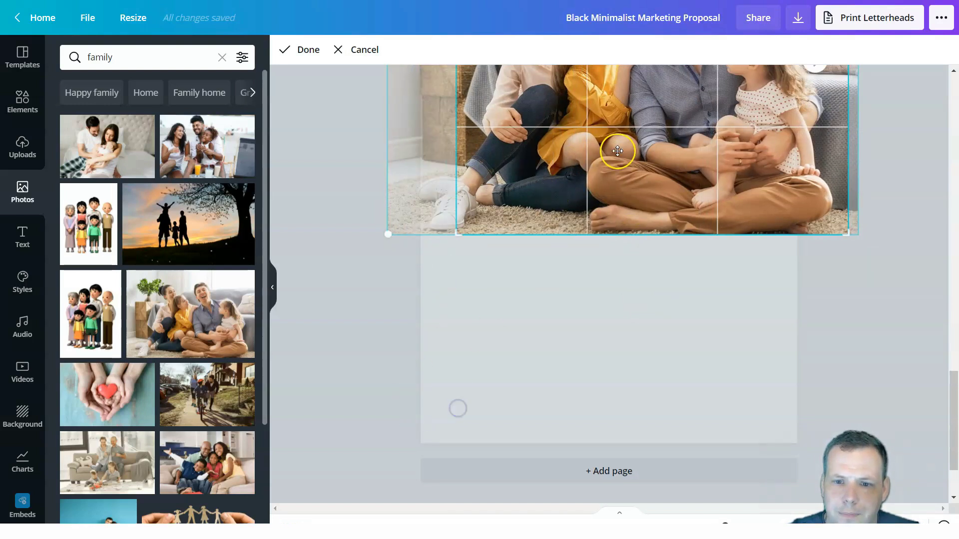
scroll(639, 325, up, 7)
scroll(639, 326, down, 4)
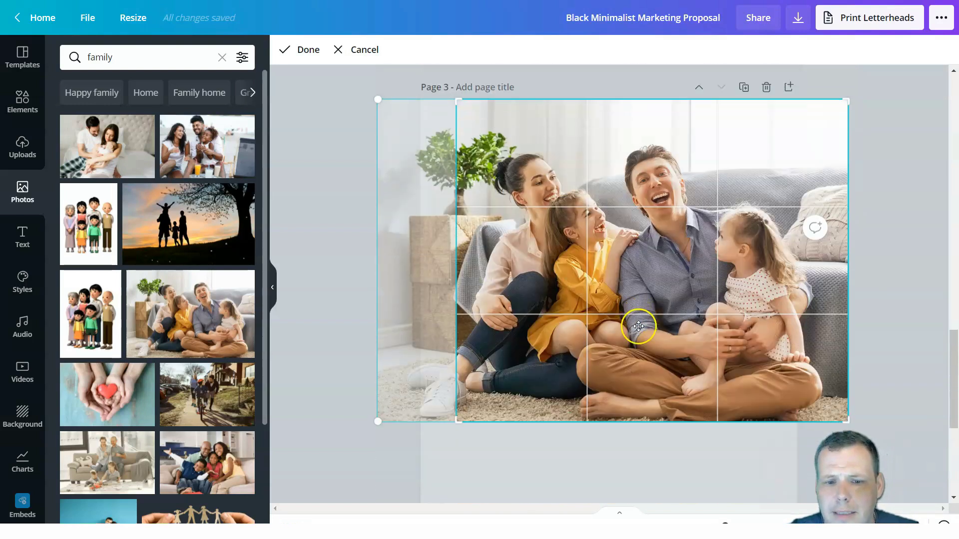
Replace the cropped sofa family photo on page 3 with a fresh uncropped copy of the same photo
right_click(639, 327)
click(671, 310)
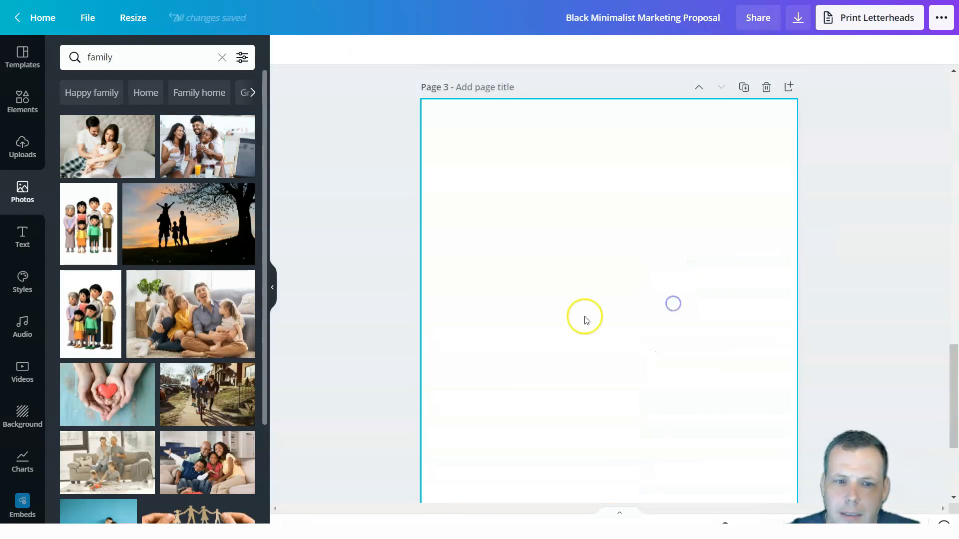
drag(249, 309, 624, 245)
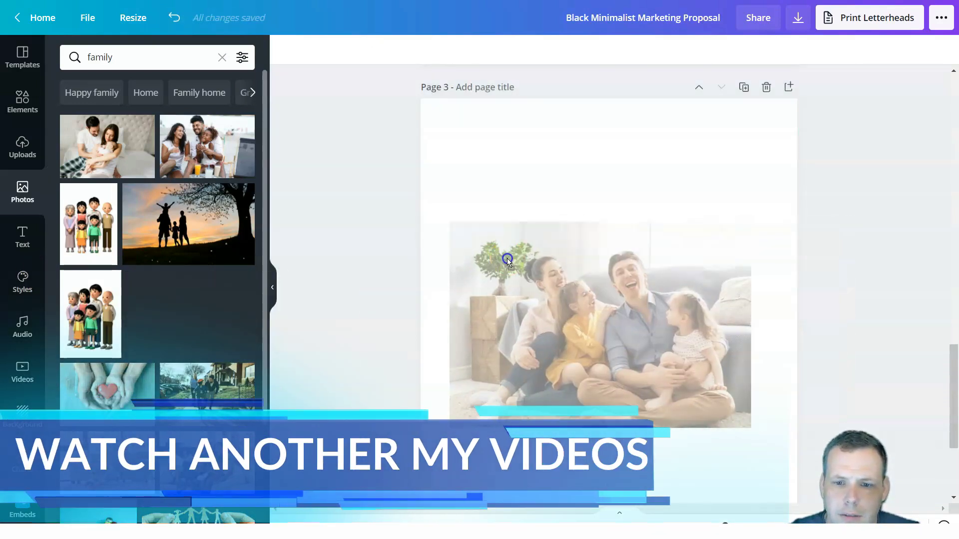
Delete the uncropped sofa family photo from page 3
right_click(571, 274)
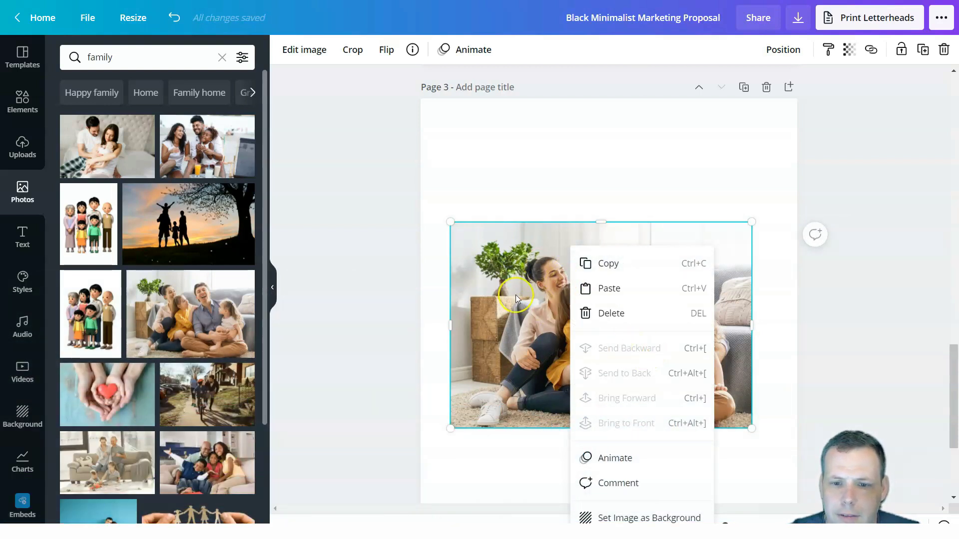
click(598, 221)
right_click(587, 248)
click(612, 315)
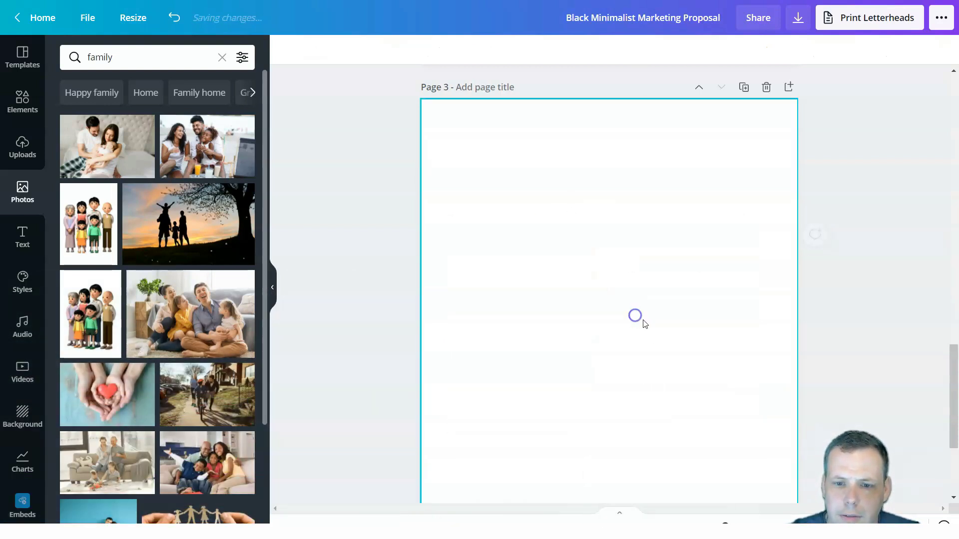
Place the photo of the hugging family at sunset on page 3 and set it as the page background
scroll(221, 420, down, 3)
scroll(221, 419, down, 4)
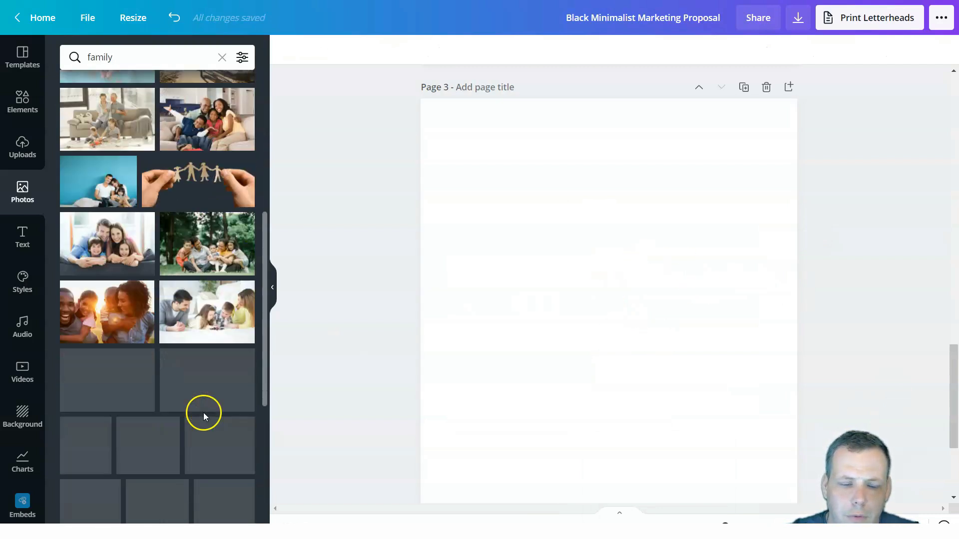
drag(126, 336, 556, 236)
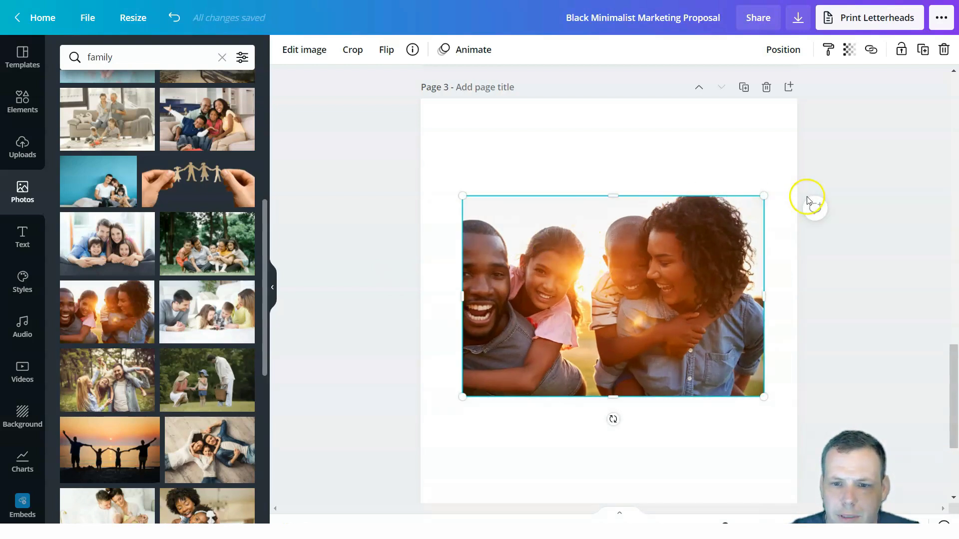
drag(755, 198, 726, 240)
right_click(631, 285)
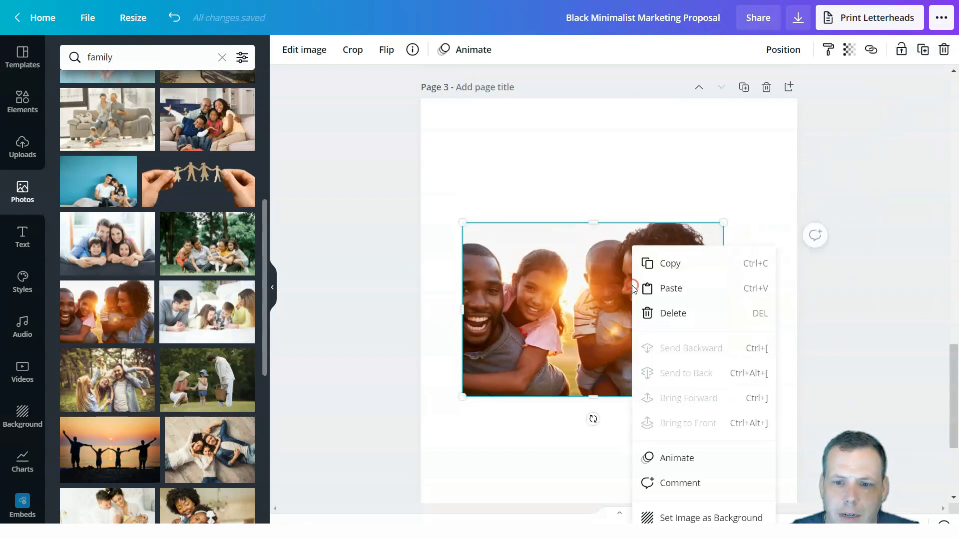
click(674, 518)
Delete page 3 from the marketing proposal
scroll(677, 342, down, 2)
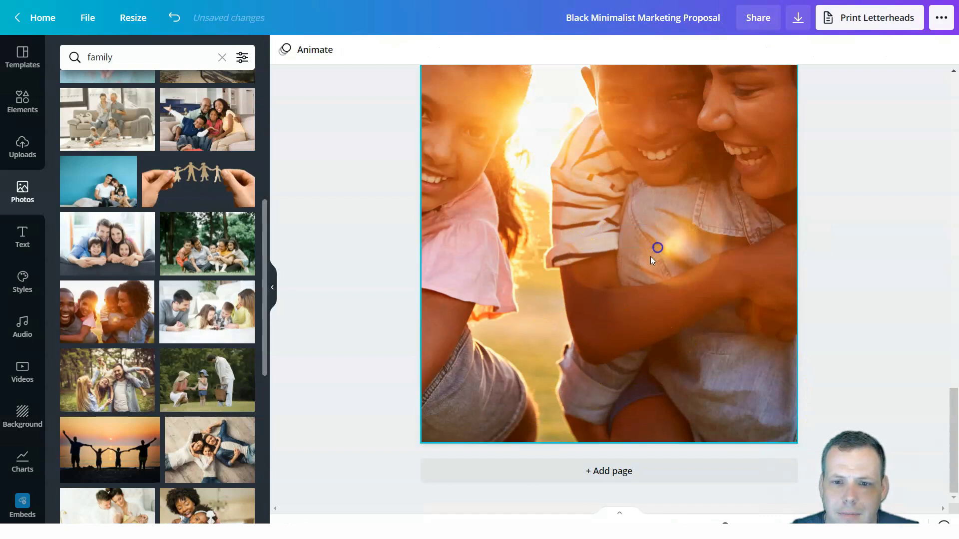
scroll(667, 204, up, 5)
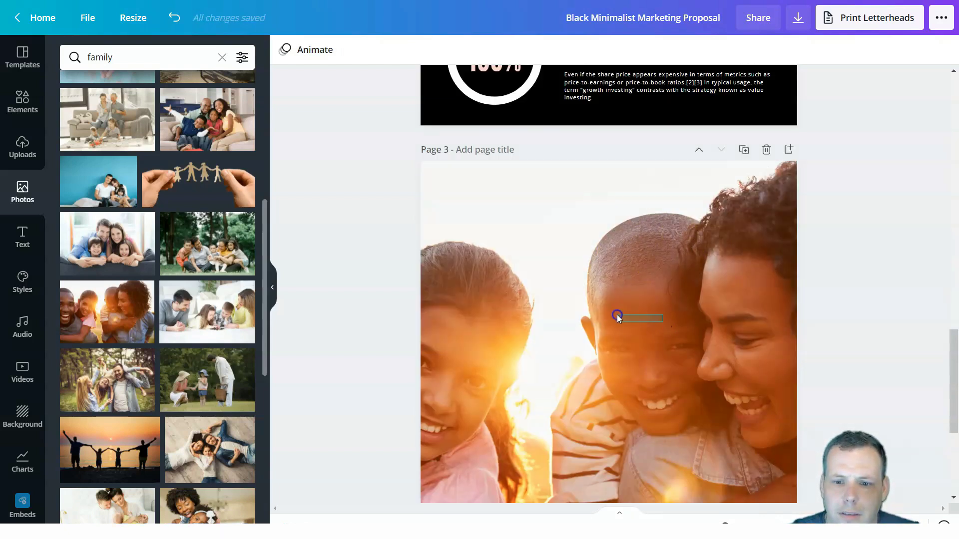
click(766, 150)
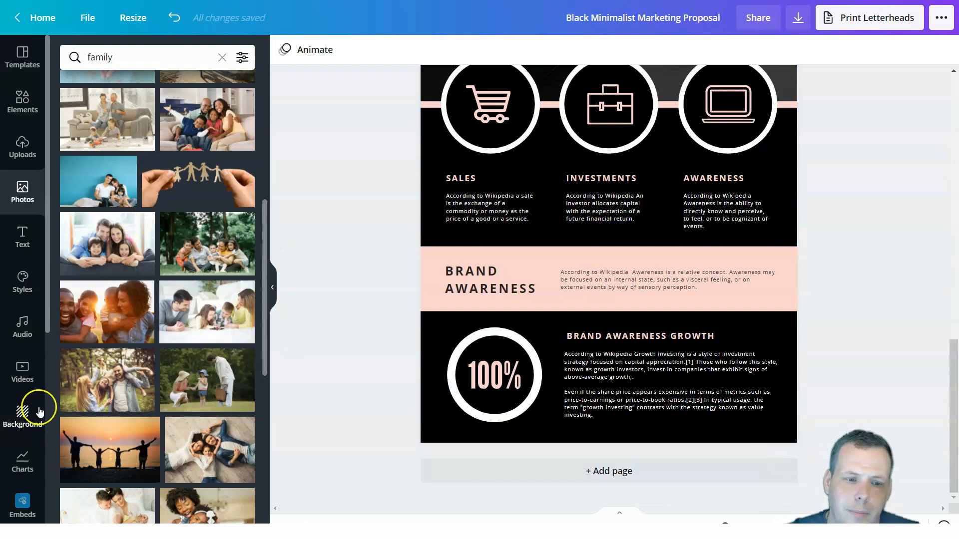
Search the background library for "buldings"
click(25, 414)
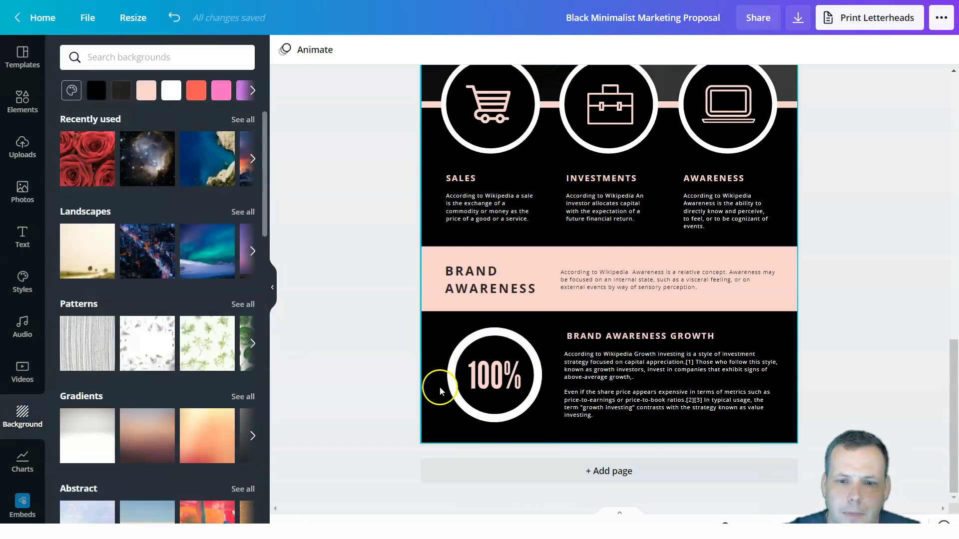
scroll(451, 367, up, 6)
click(136, 51)
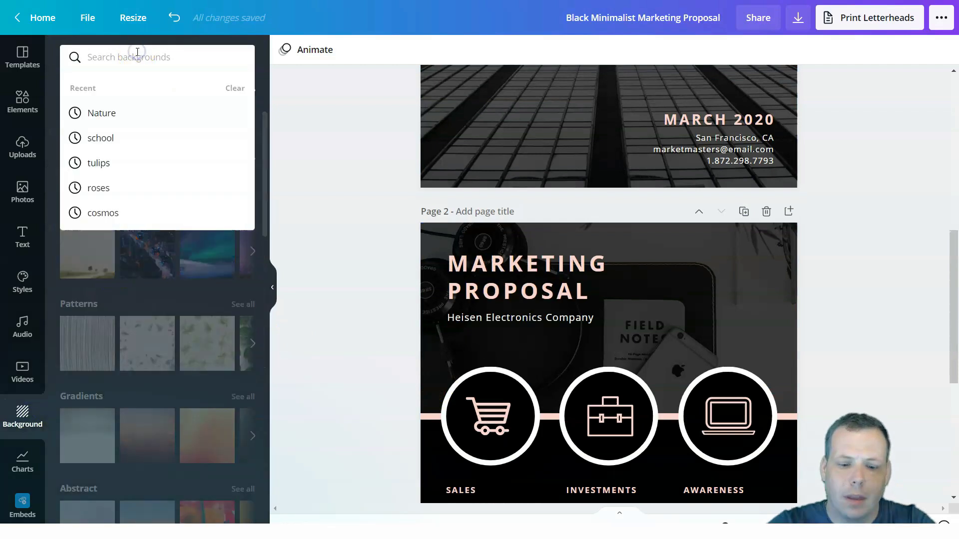
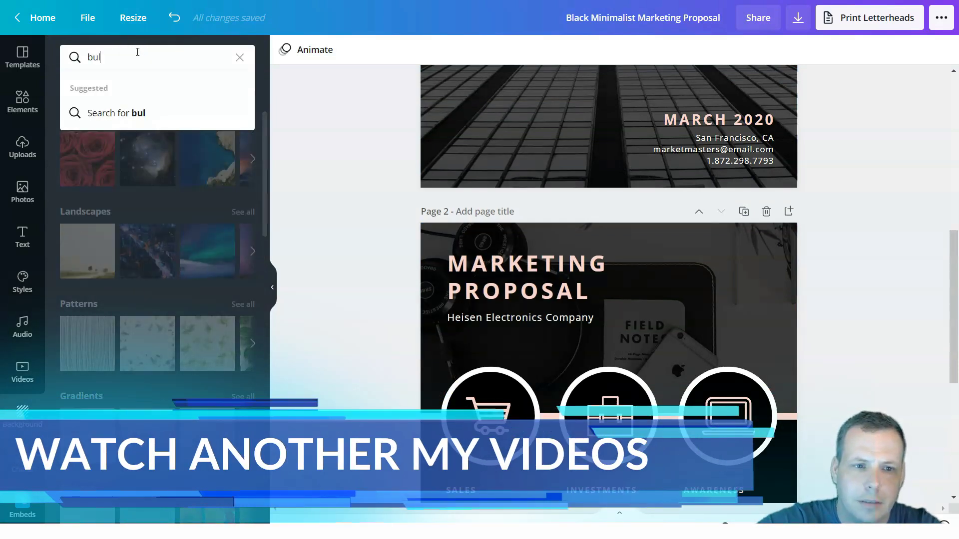
text(dings)
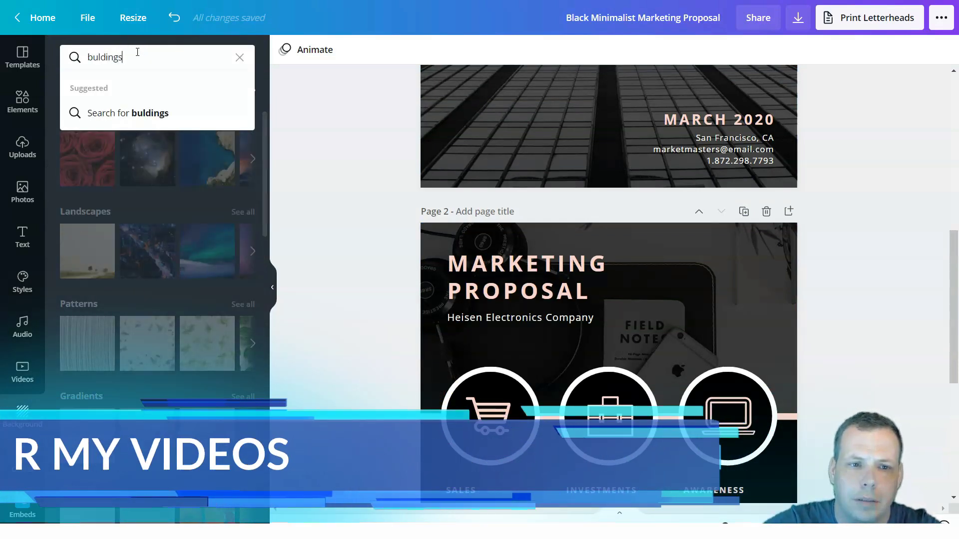
key(Return)
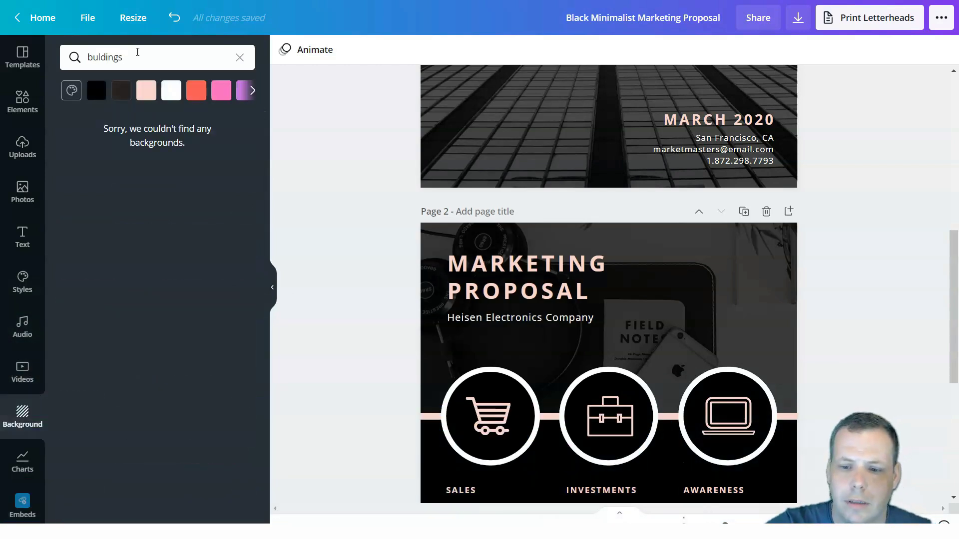
Replace the background search term with "city" and run the search
click(170, 53)
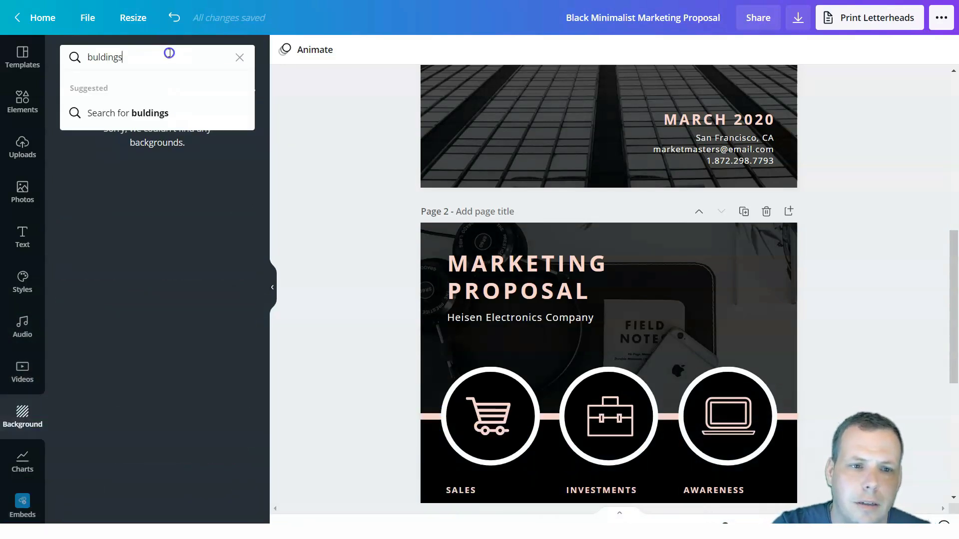
key(BackSpace)
key(BackSpace)
key(BackSpace)
key(BackSpace)
key(BackSpace)
key(BackSpace)
key(BackSpace)
key(BackSpace)
click(177, 64)
text(c)
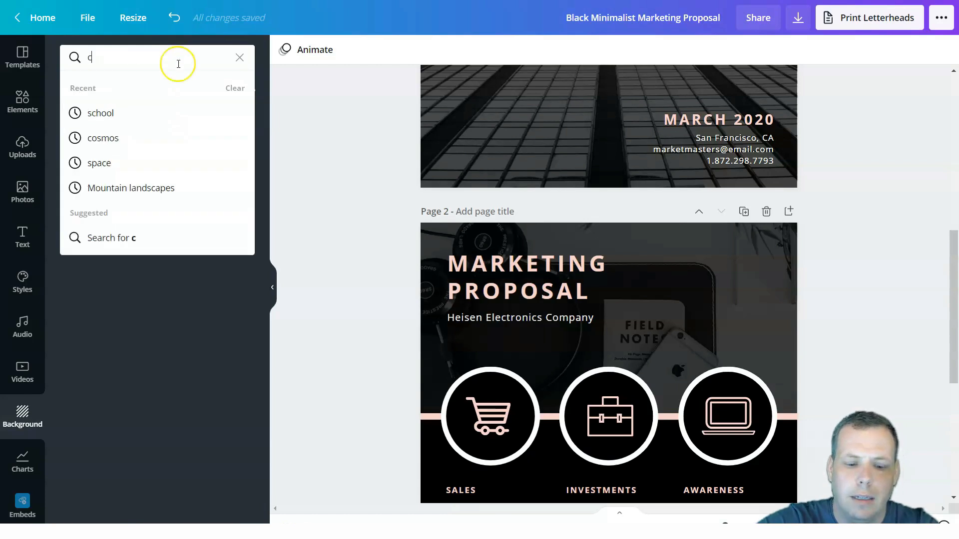
text(ity)
key(Return)
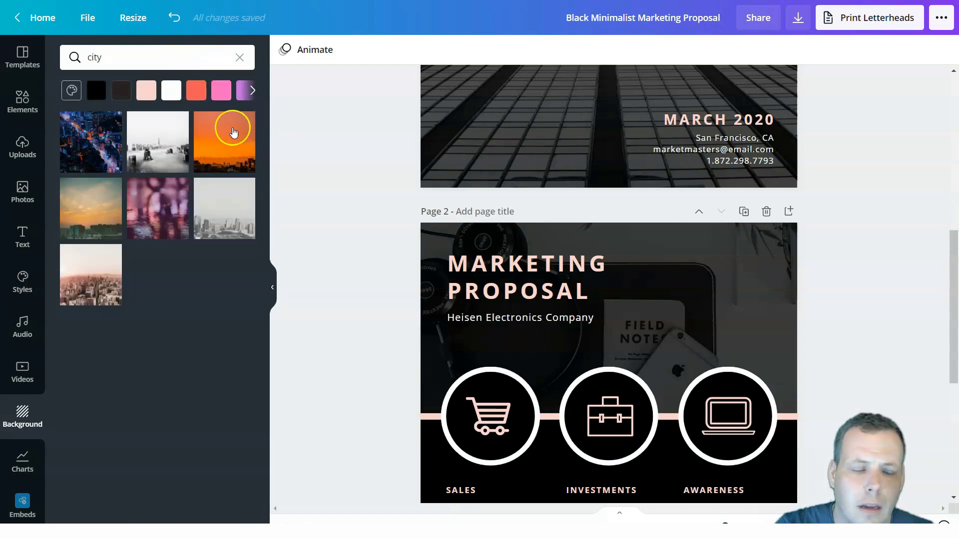
Apply the black-and-white foggy skyline as the background of page 2 and check it down the page
click(172, 147)
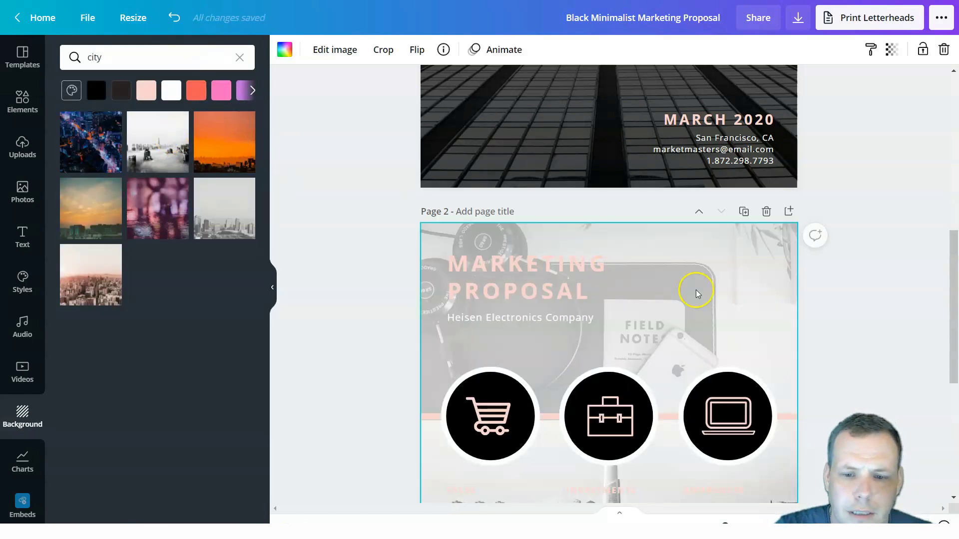
scroll(590, 313, down, 3)
scroll(590, 312, up, 4)
scroll(599, 325, down, 1)
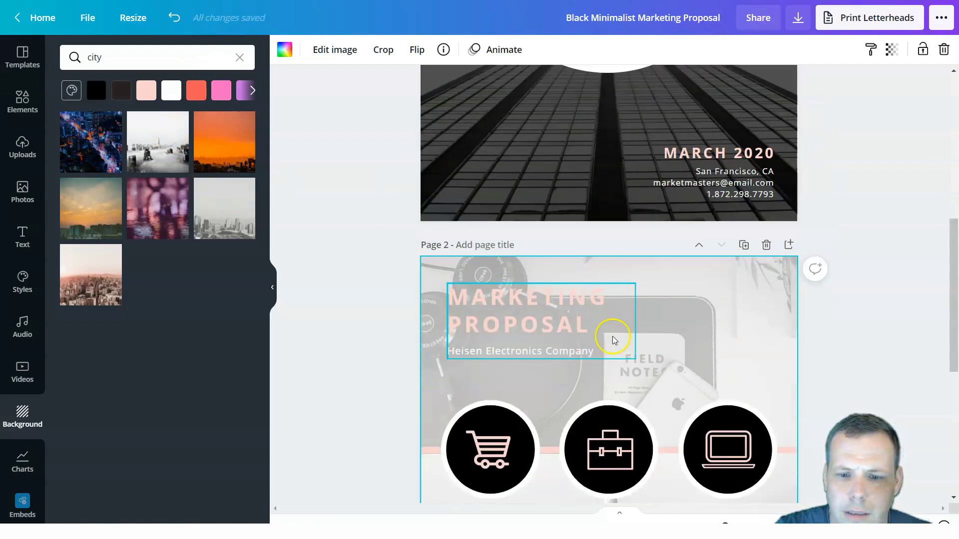
scroll(657, 301, down, 2)
scroll(680, 299, down, 4)
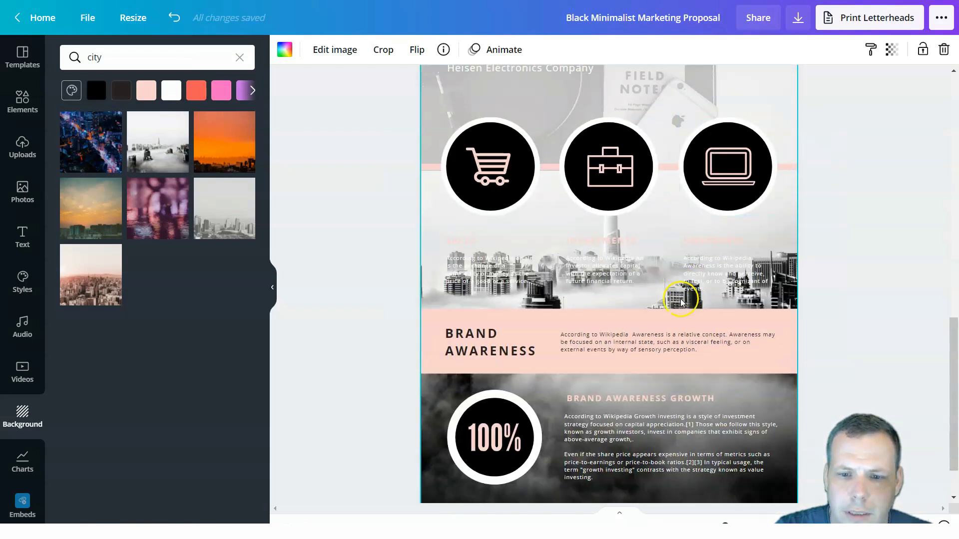
scroll(609, 279, down, 2)
Set the pale grey city skyline as the background of page 1 and check the whole cover
scroll(604, 339, up, 10)
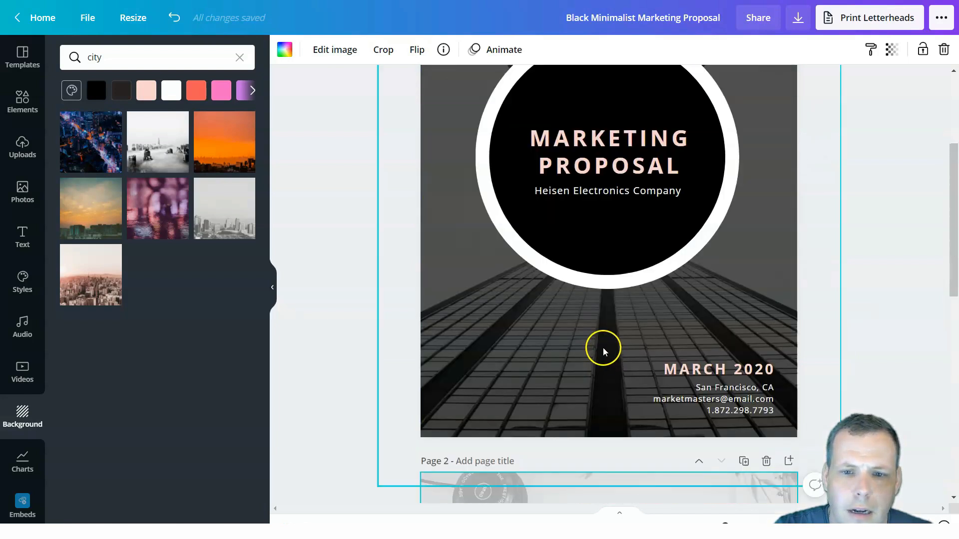
drag(217, 221, 454, 181)
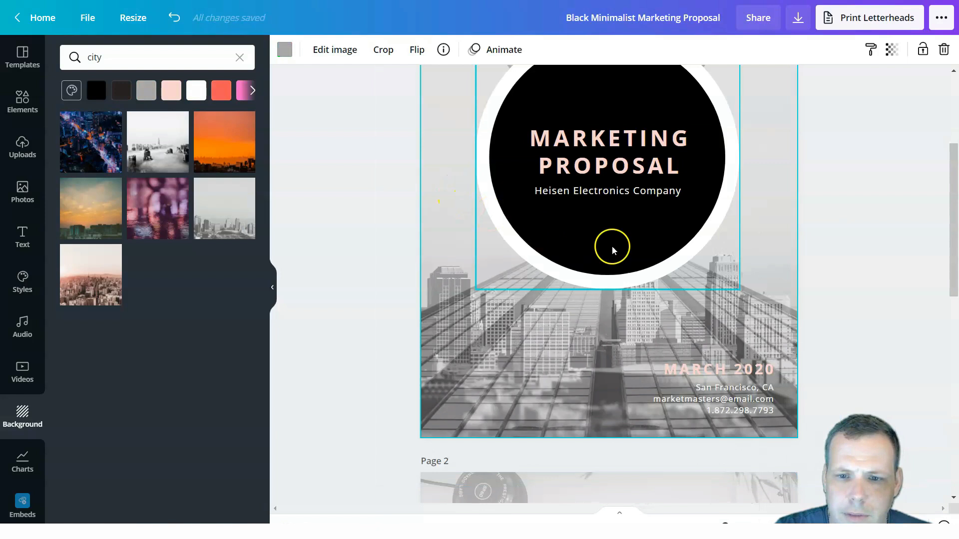
scroll(819, 280, up, 3)
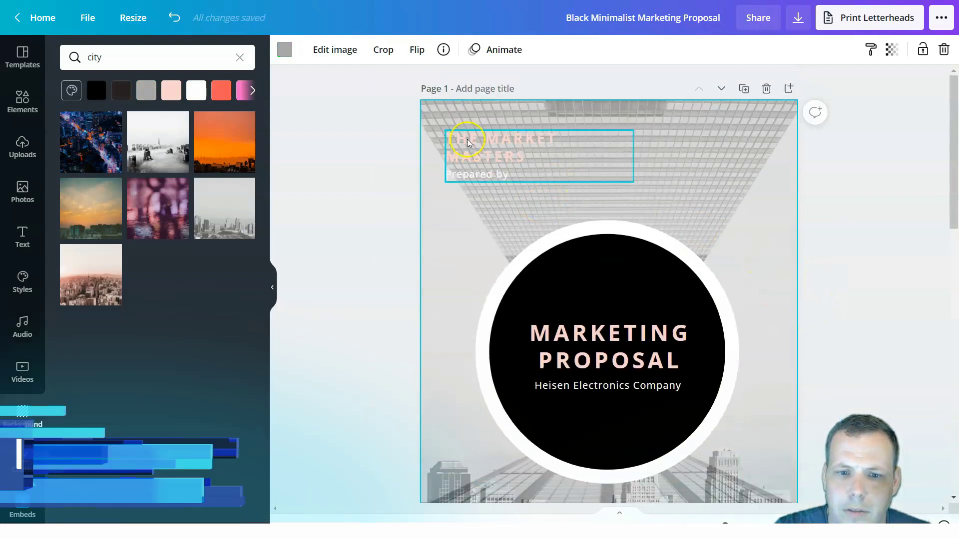
scroll(829, 242, down, 3)
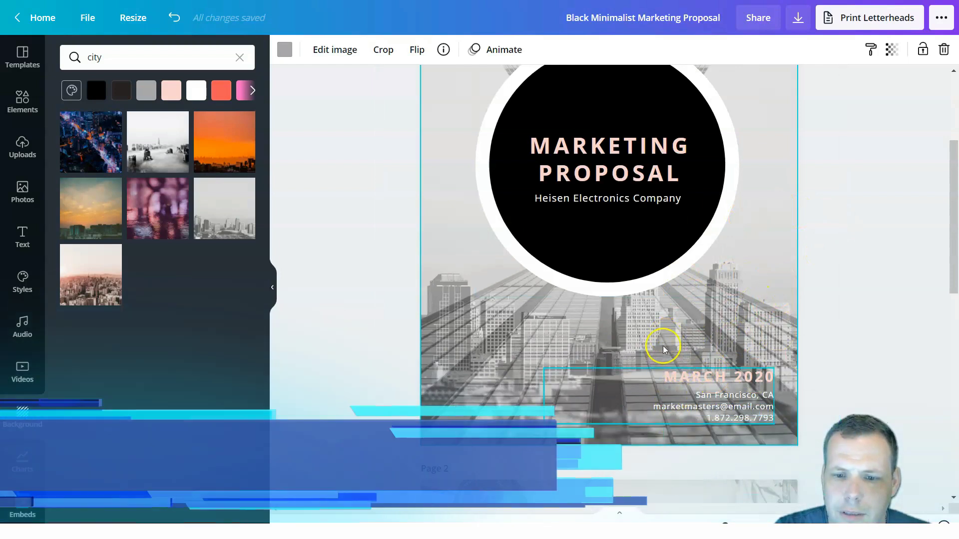
Bring the semi-transparent skyscraper photo on page 1 forward and in front of all other elements
click(653, 349)
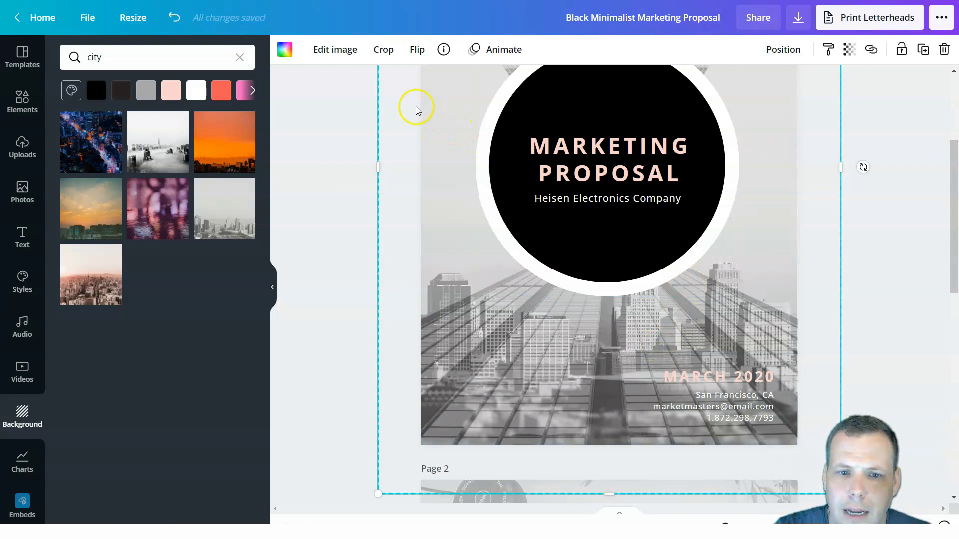
right_click(392, 118)
click(396, 85)
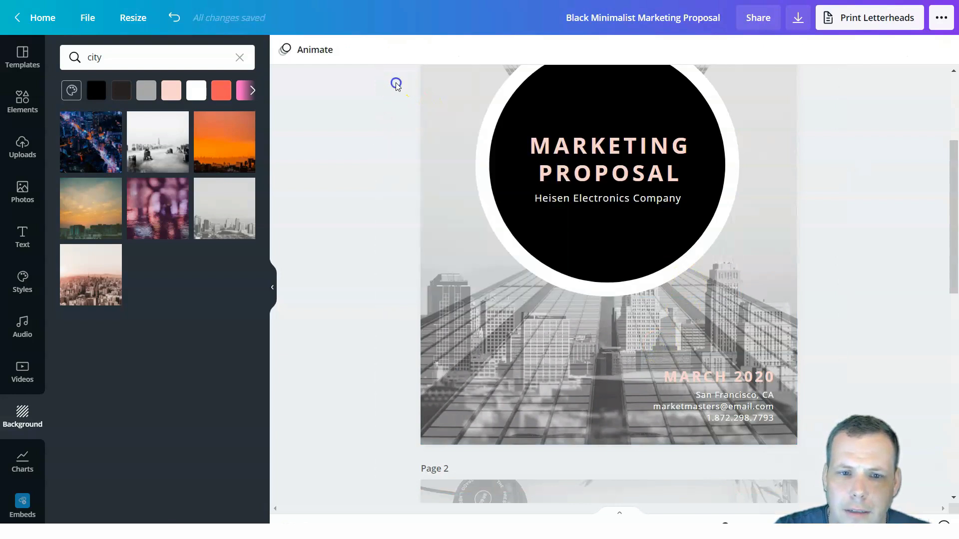
click(421, 101)
right_click(421, 102)
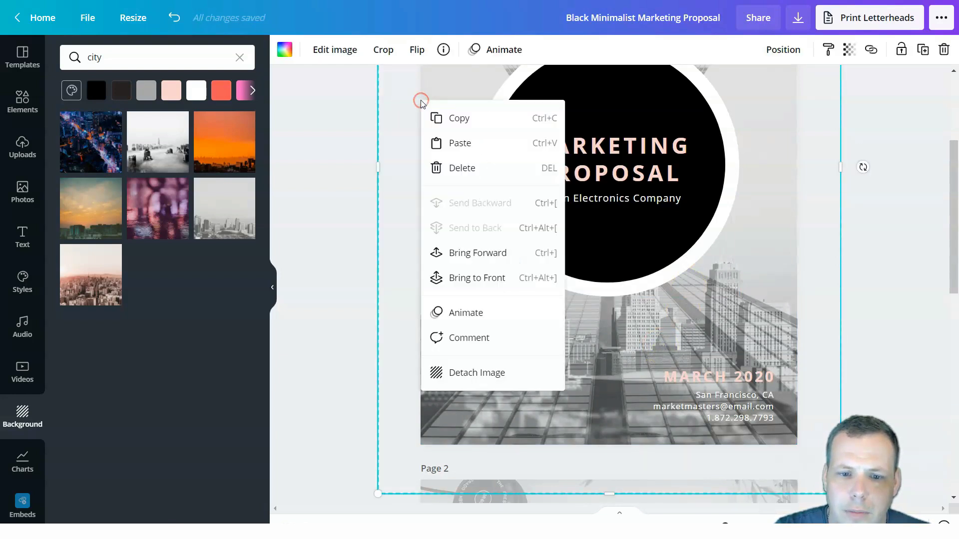
click(457, 253)
right_click(425, 224)
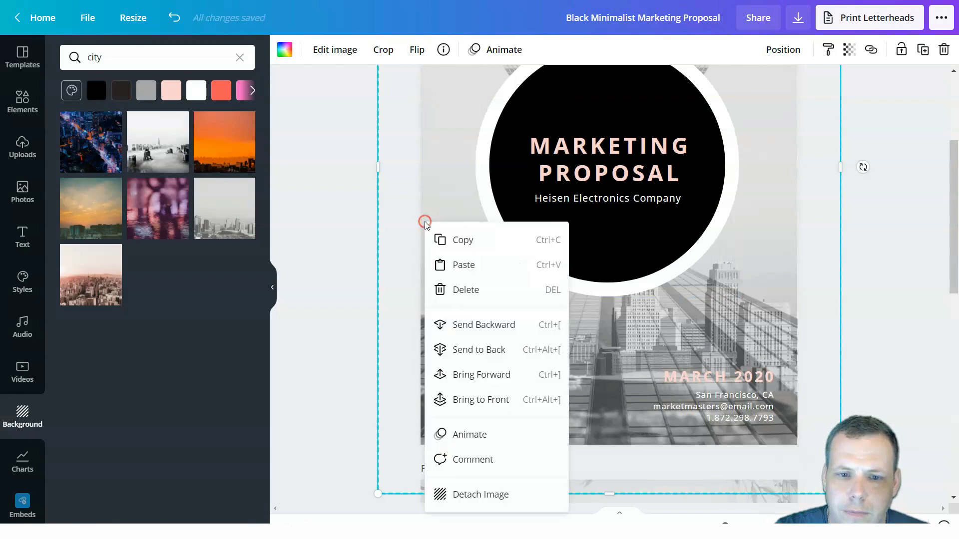
click(498, 399)
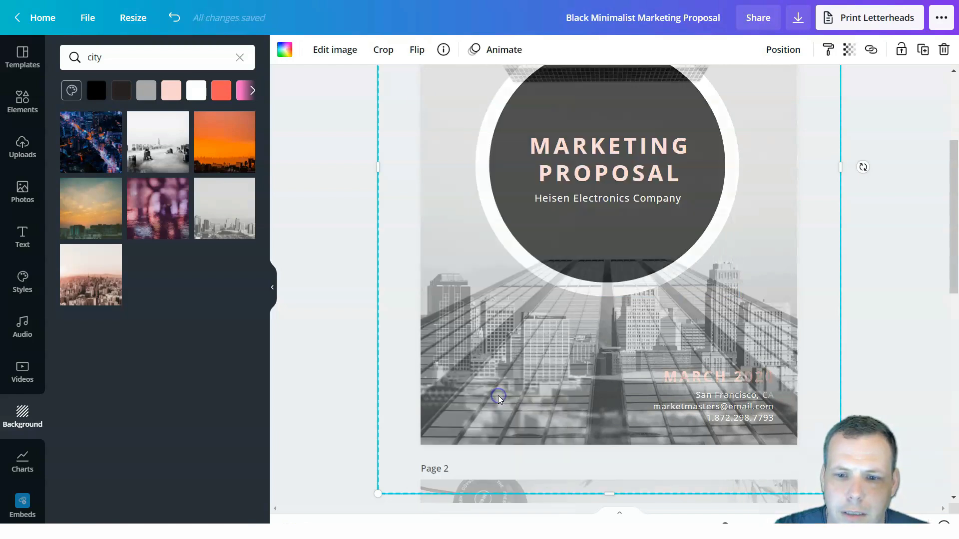
scroll(544, 314, up, 3)
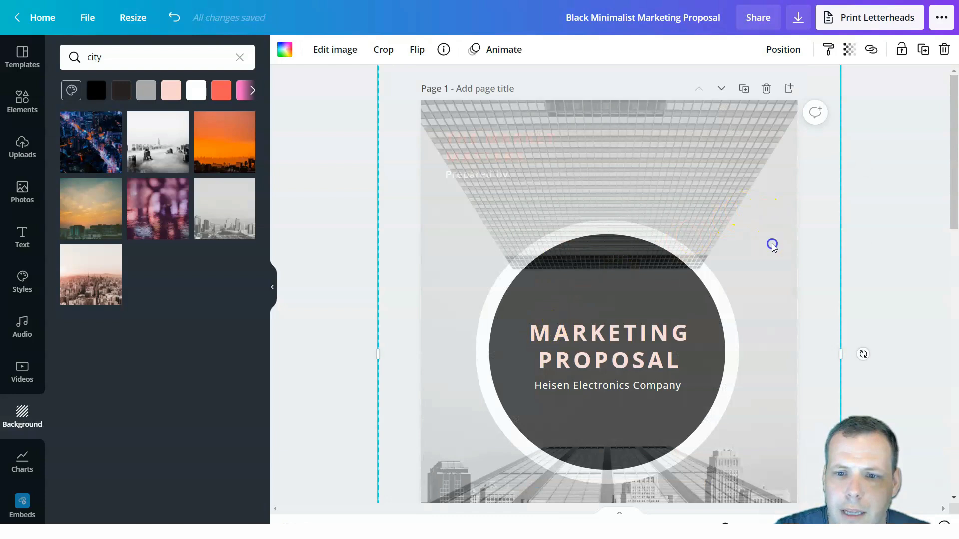
Shift the semi-transparent skyscraper photo left and delete it from page 1
drag(772, 245, 569, 268)
right_click(571, 146)
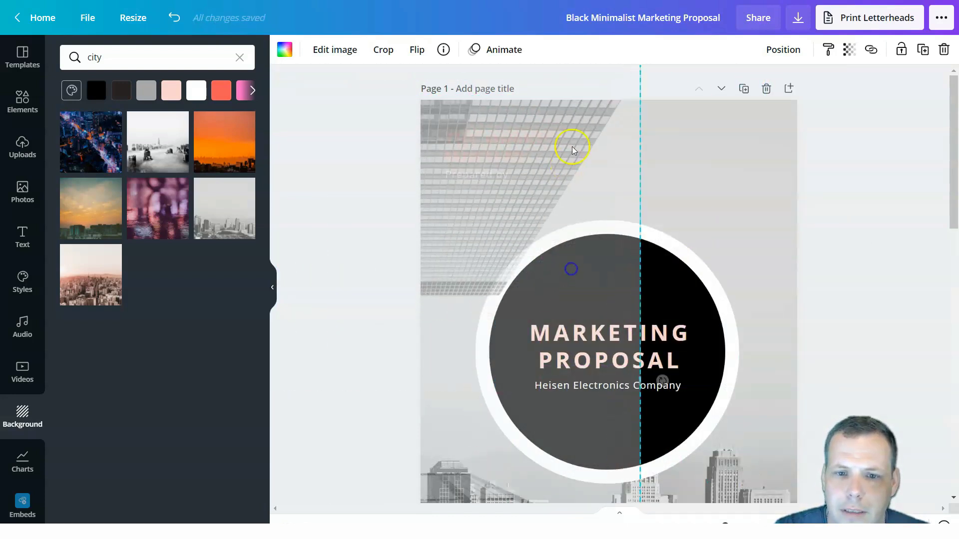
click(619, 231)
scroll(809, 200, down, 4)
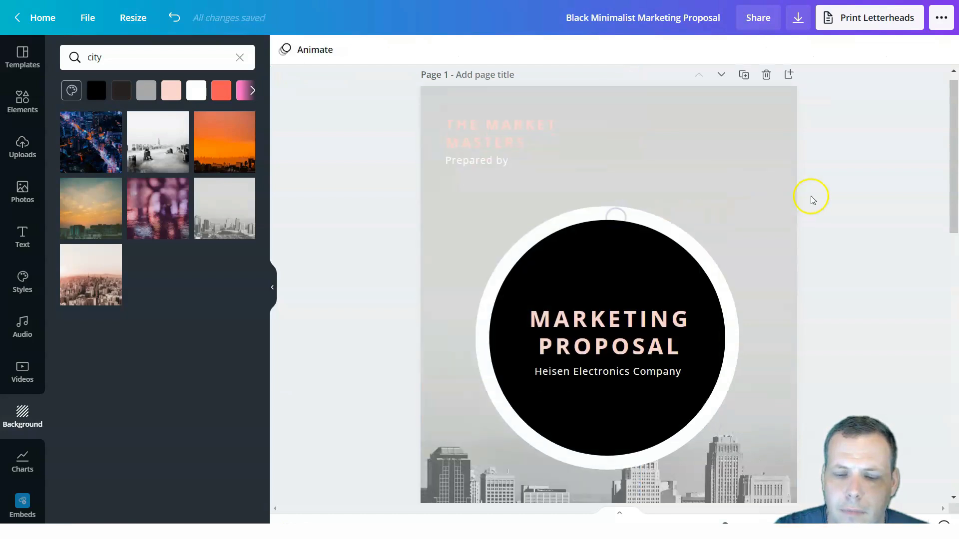
scroll(795, 236, up, 4)
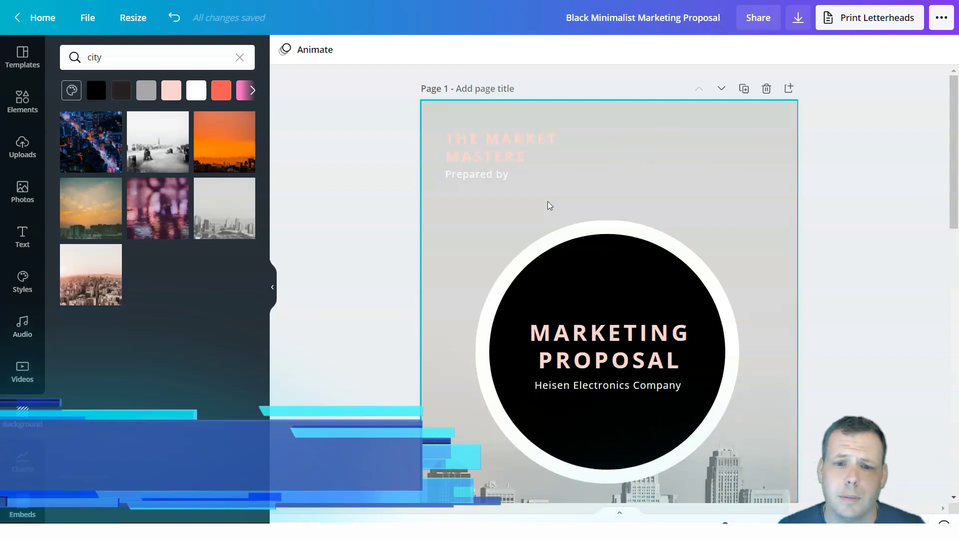
Enlarge the THE MARKET MASTERS heading on page 1 to size 25.2 and colour it dark green
click(511, 154)
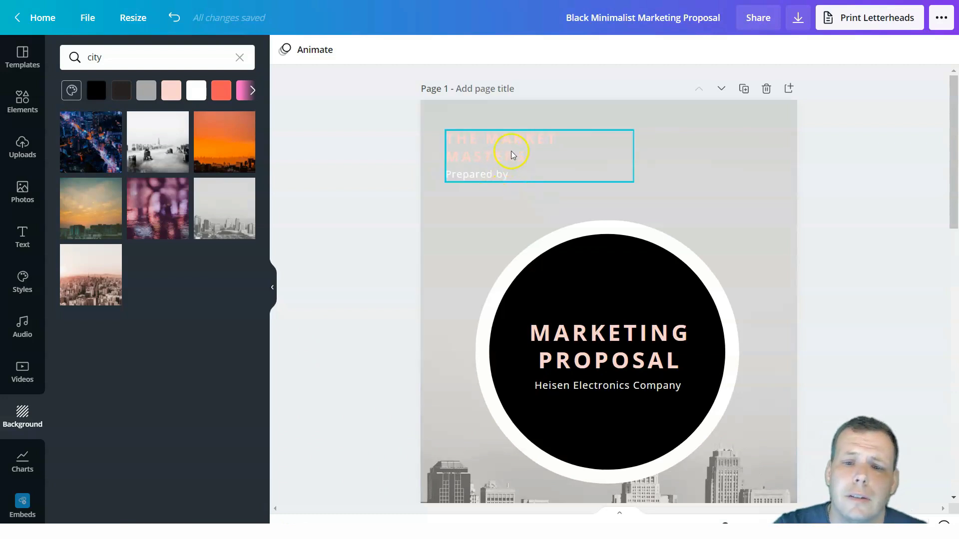
click(514, 143)
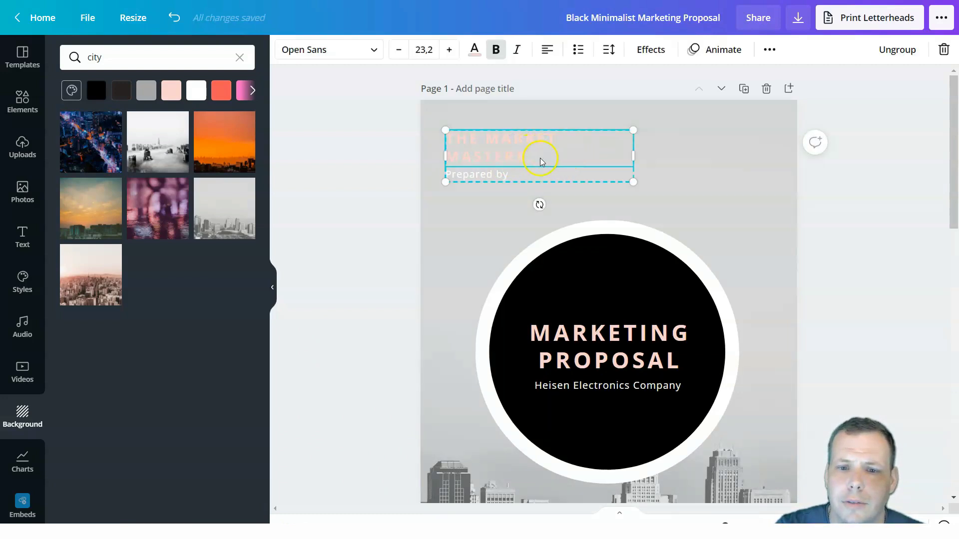
click(709, 175)
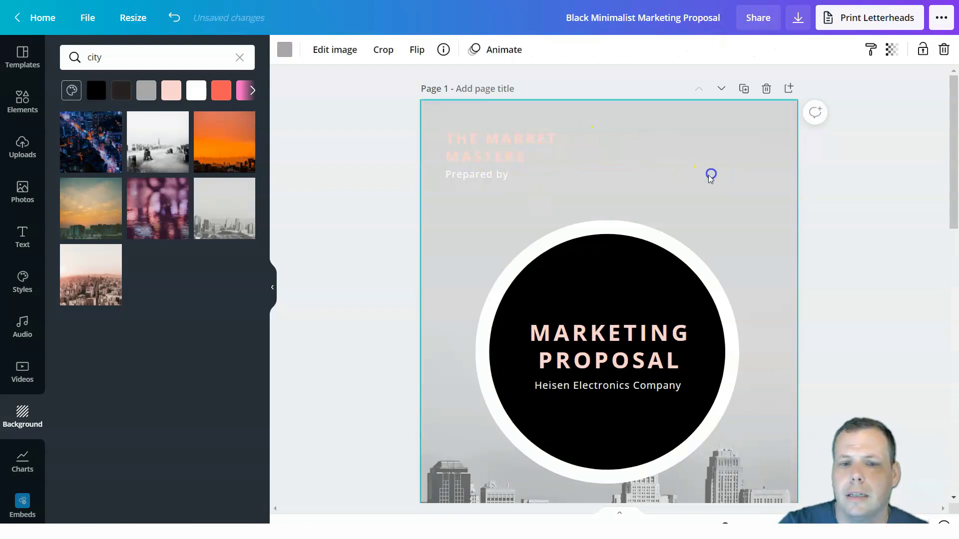
click(500, 147)
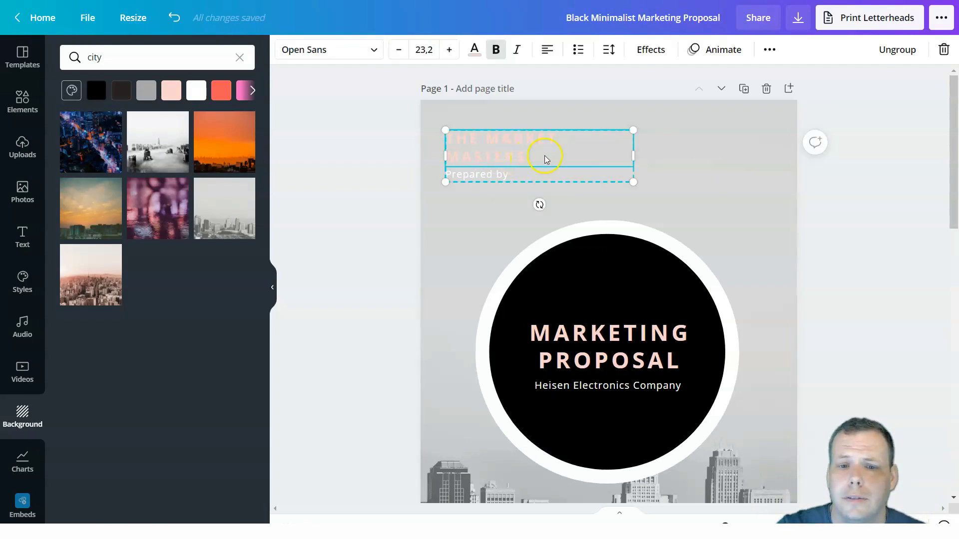
double_click(589, 147)
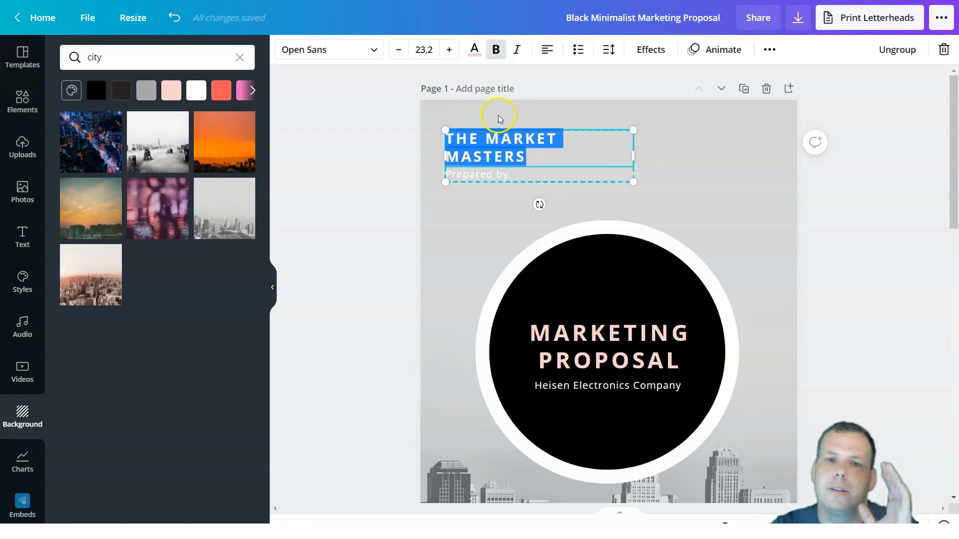
click(452, 50)
click(452, 50)
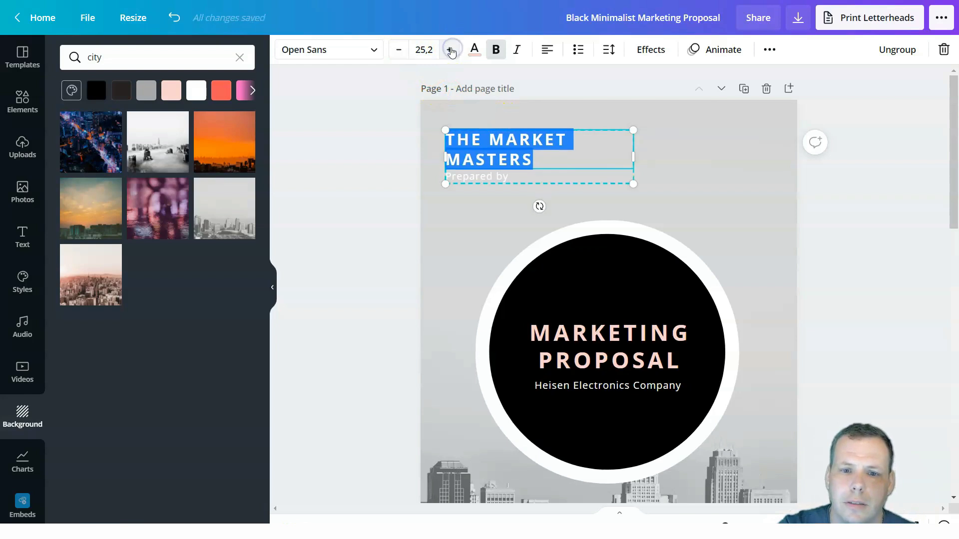
click(473, 49)
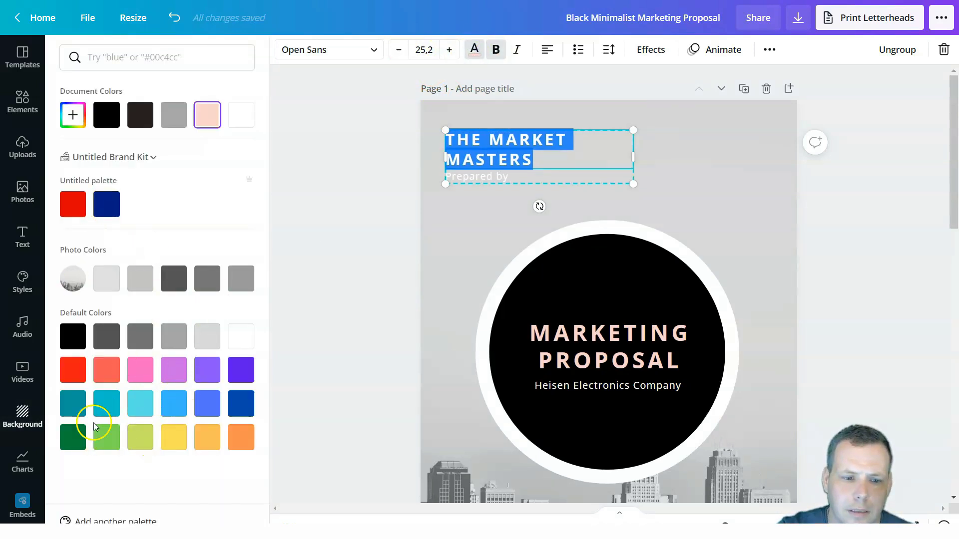
click(72, 437)
click(700, 172)
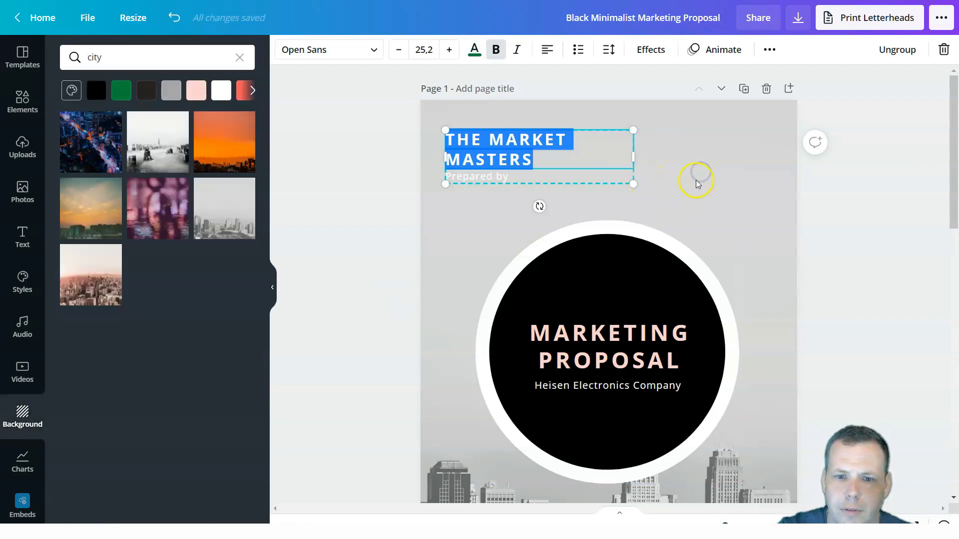
click(697, 180)
Try a plain white background on page 1, check the page and undo the background change
click(526, 176)
double_click(498, 179)
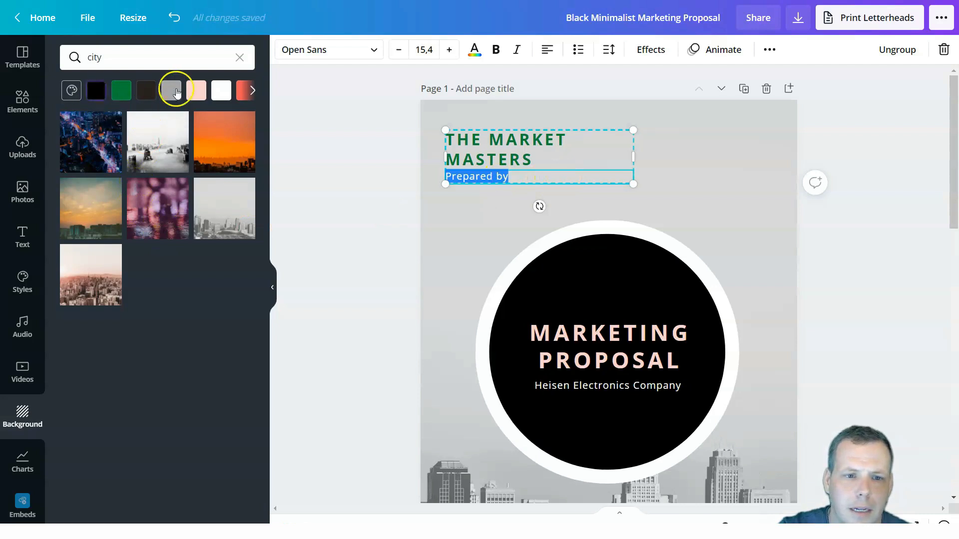
click(216, 91)
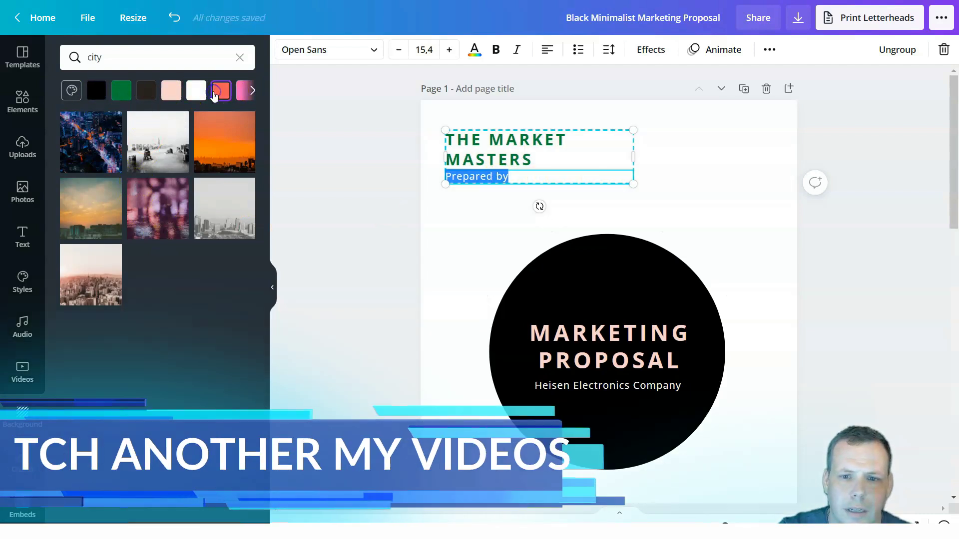
click(75, 94)
click(341, 158)
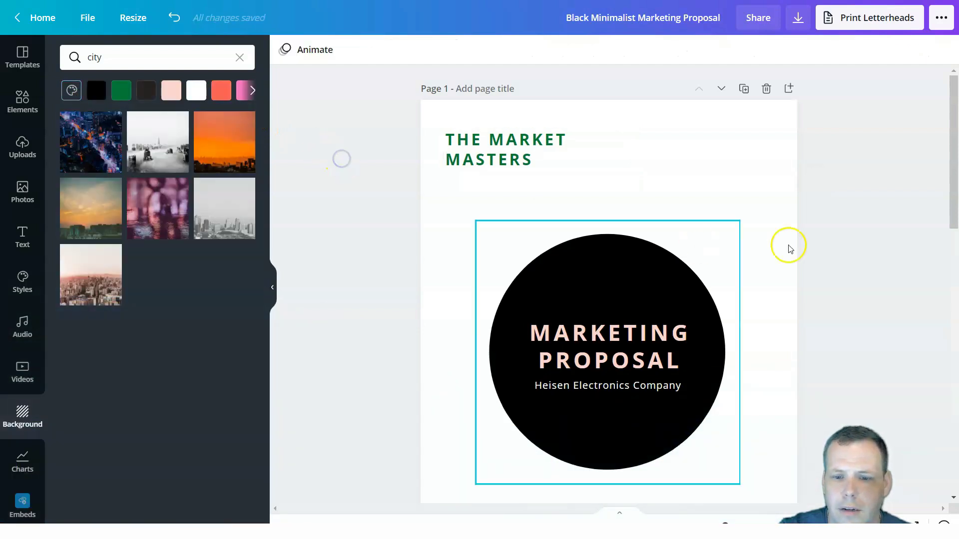
scroll(789, 230, down, 3)
scroll(767, 230, up, 3)
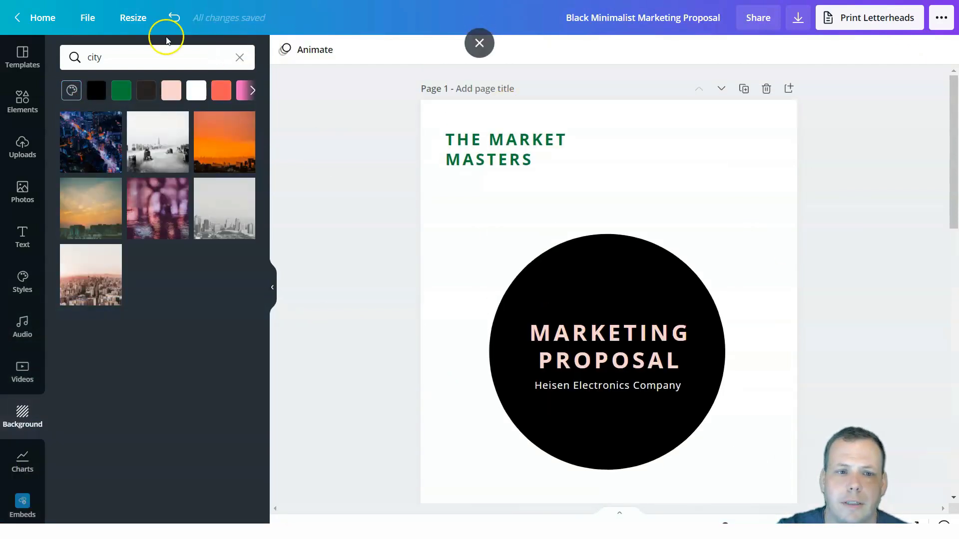
click(176, 17)
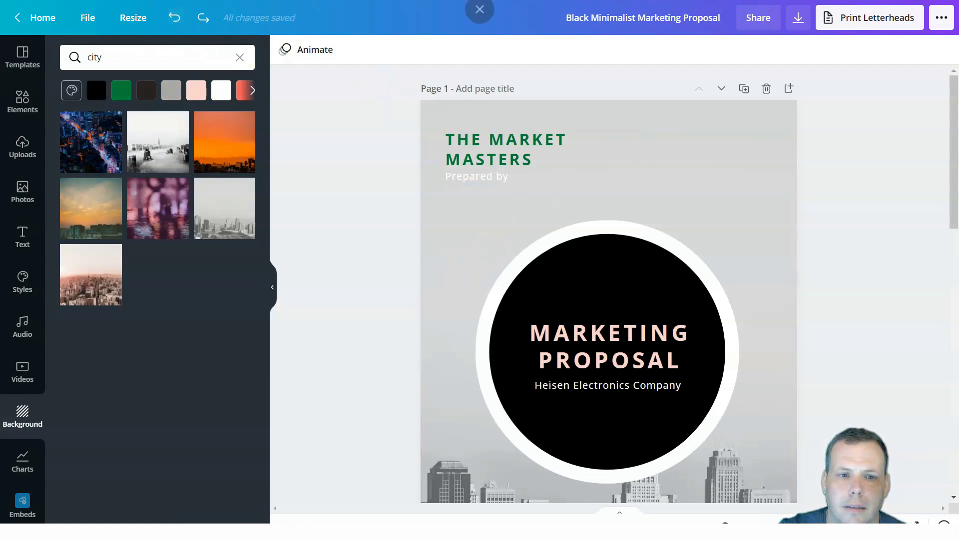
Colour the "Prepared by" line under the page 1 heading light purple
double_click(510, 180)
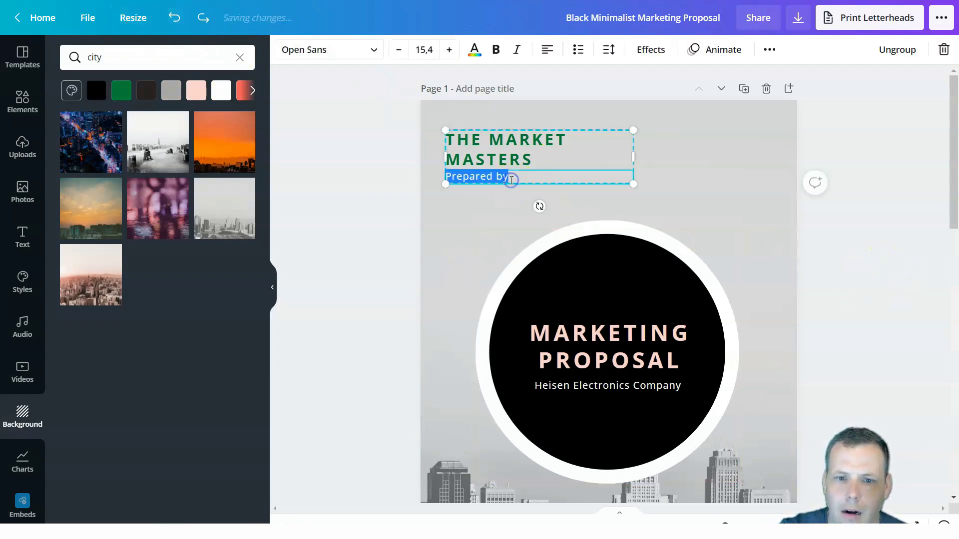
click(475, 52)
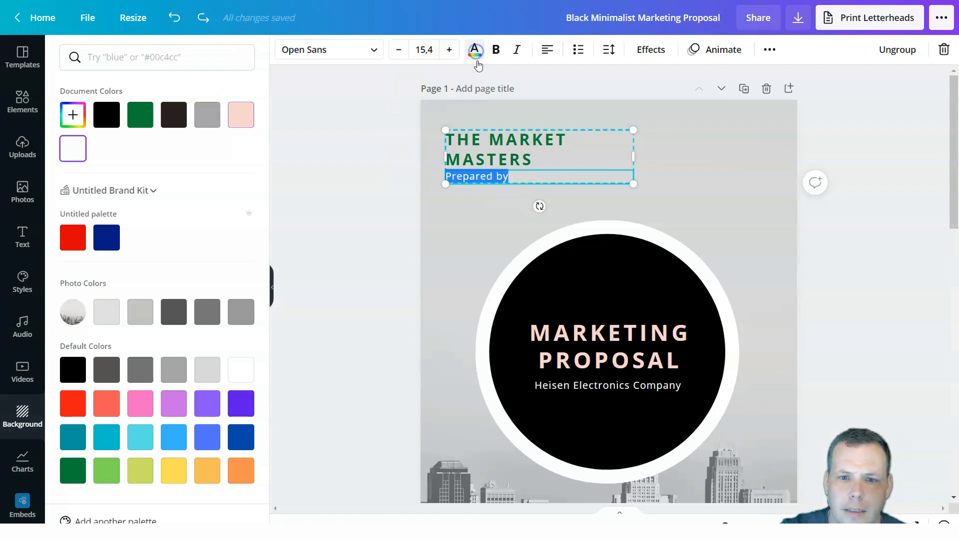
click(172, 404)
click(470, 255)
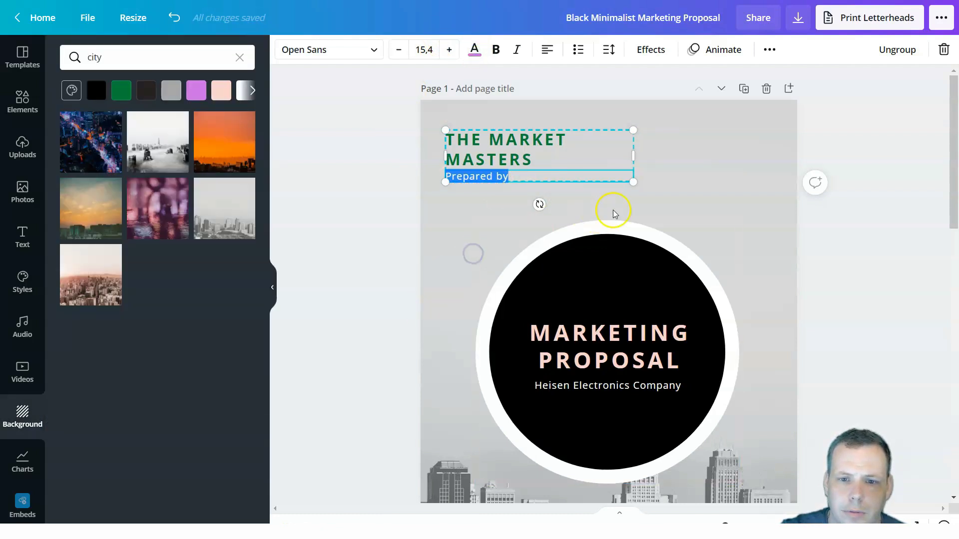
click(682, 180)
Nudge the page 1 heading group slightly up and right and make its "Prepared by" line bold
click(513, 172)
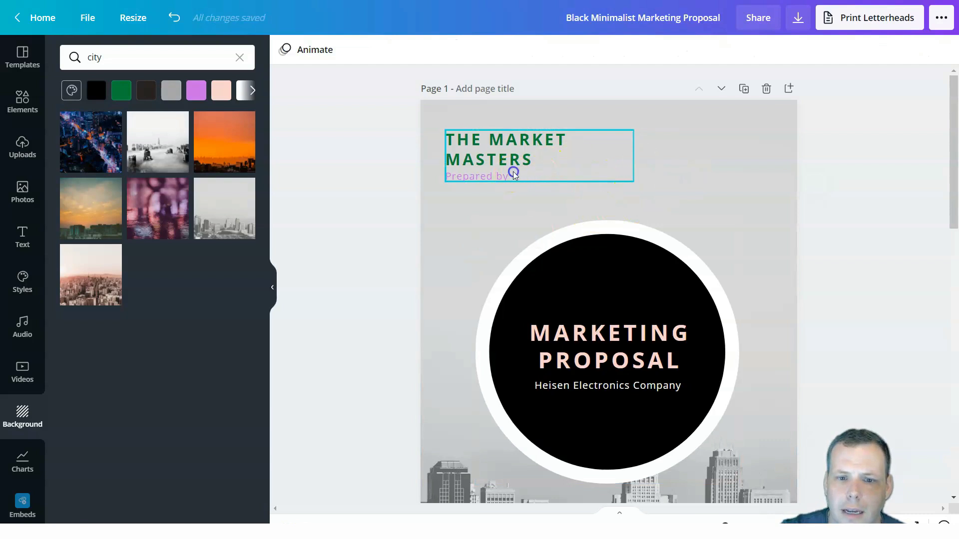
double_click(536, 172)
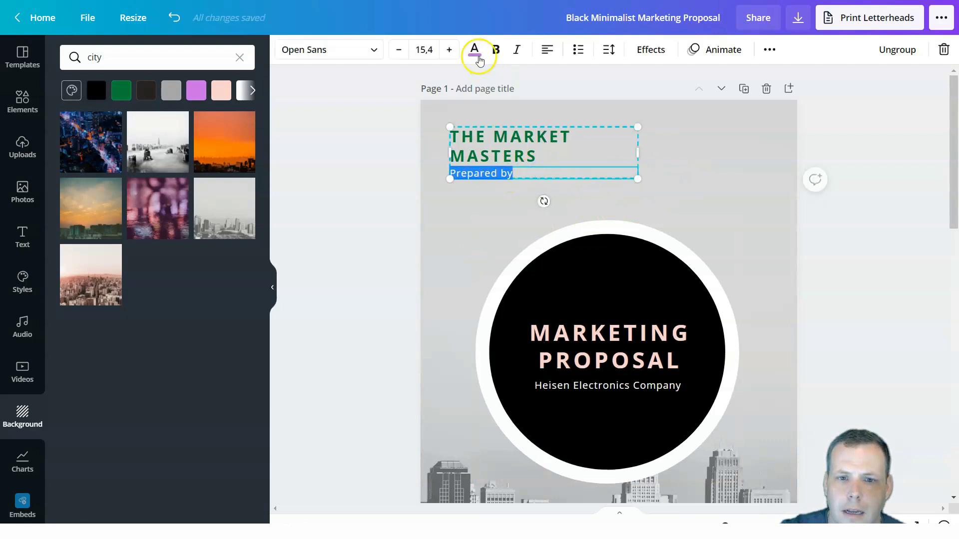
click(496, 58)
click(702, 169)
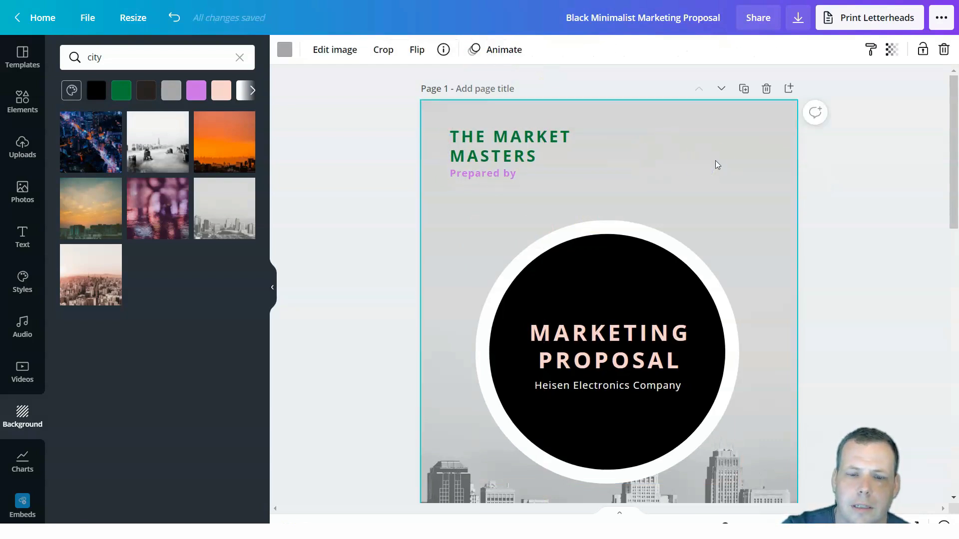
click(663, 161)
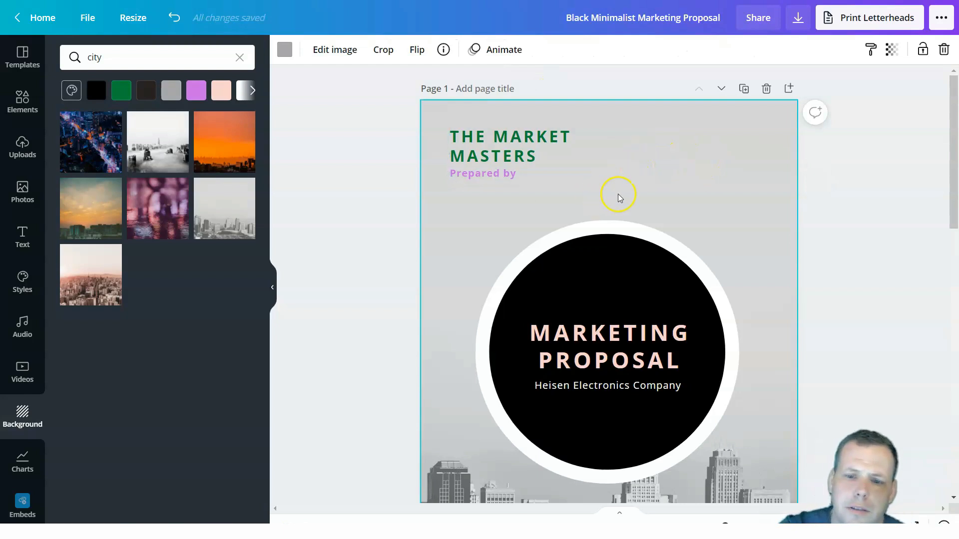
Change the font of the MARKETING PROPOSAL title inside the cover circle to Horizon
scroll(619, 195, down, 3)
click(657, 209)
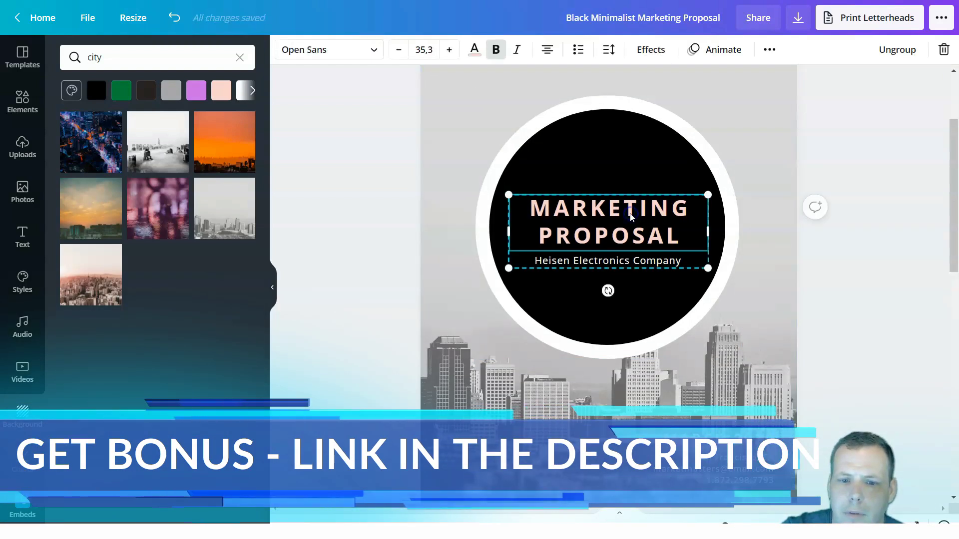
double_click(679, 231)
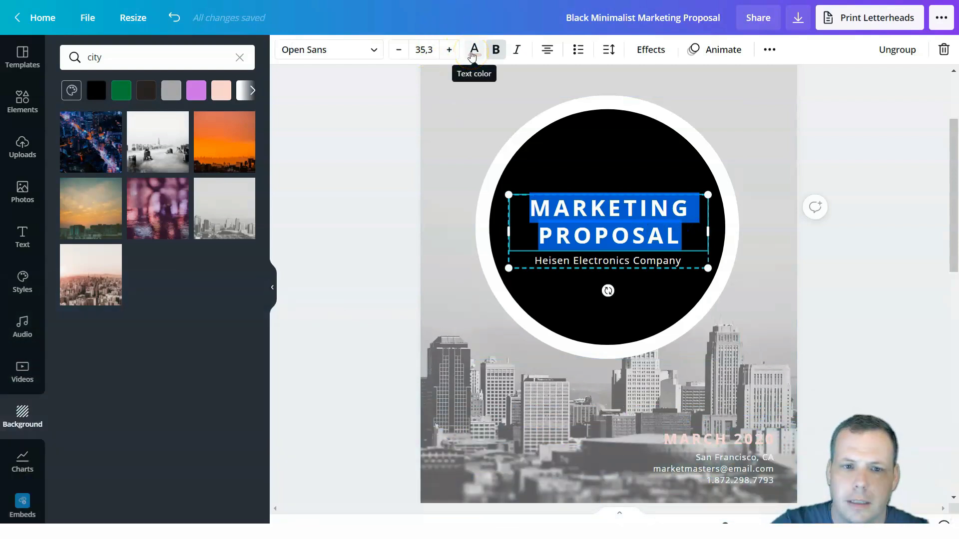
click(374, 48)
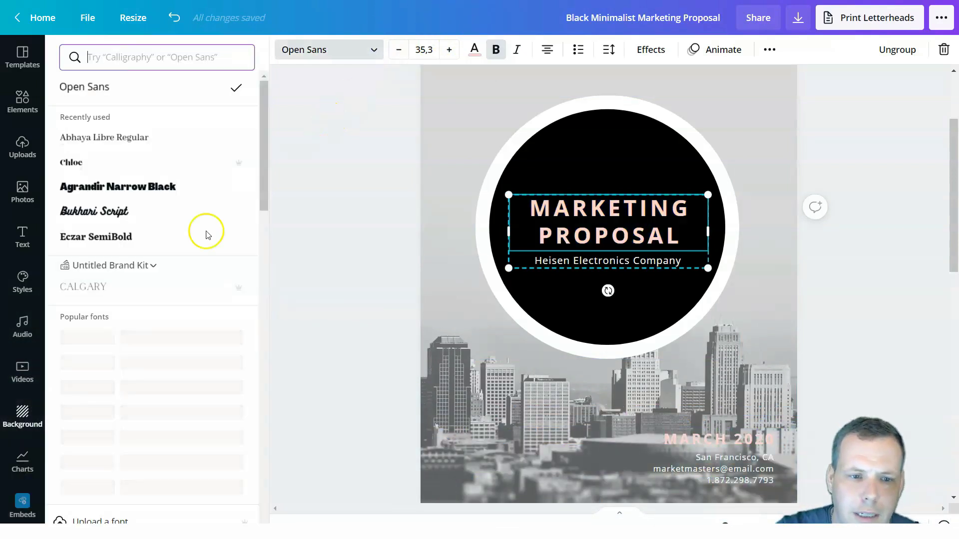
scroll(155, 307, down, 7)
scroll(129, 404, down, 5)
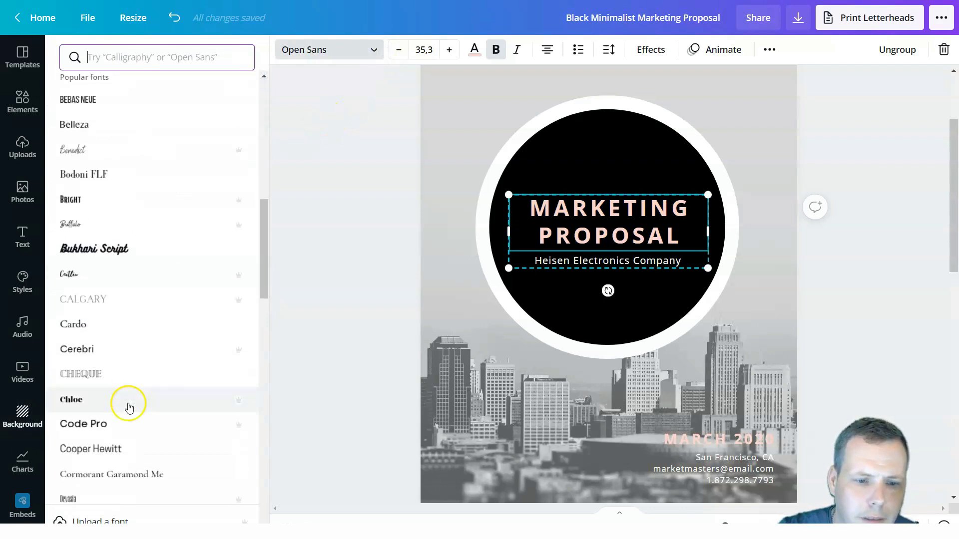
scroll(128, 407, down, 6)
click(100, 412)
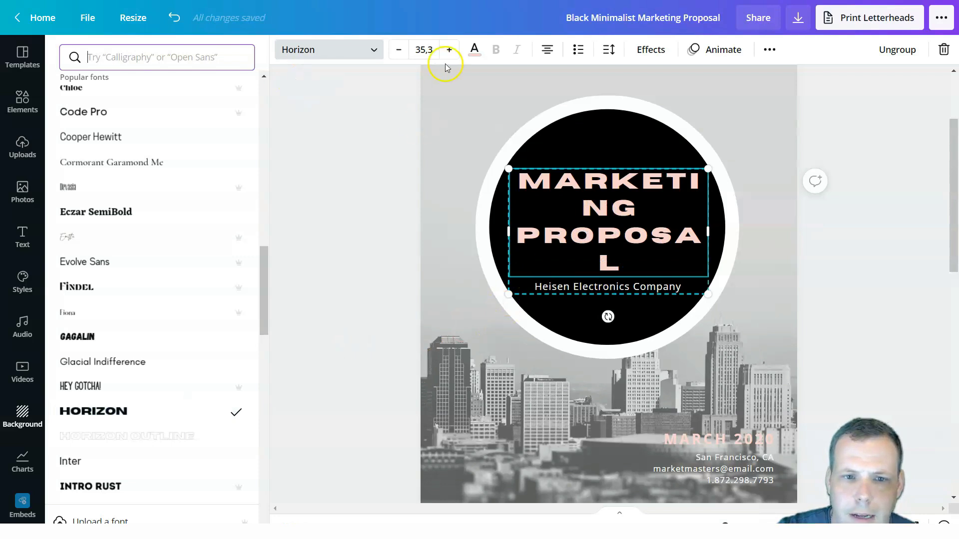
Reduce the MARKETING PROPOSAL title in the cover circle to size 28.3 so each word fits on one line
click(401, 50)
click(401, 49)
click(401, 50)
click(401, 50)
click(401, 50)
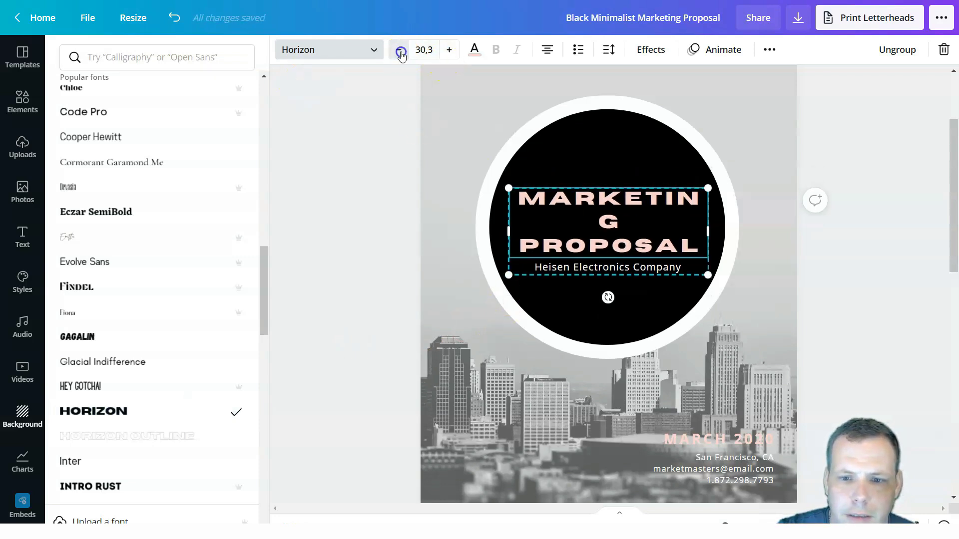
click(401, 50)
click(401, 50)
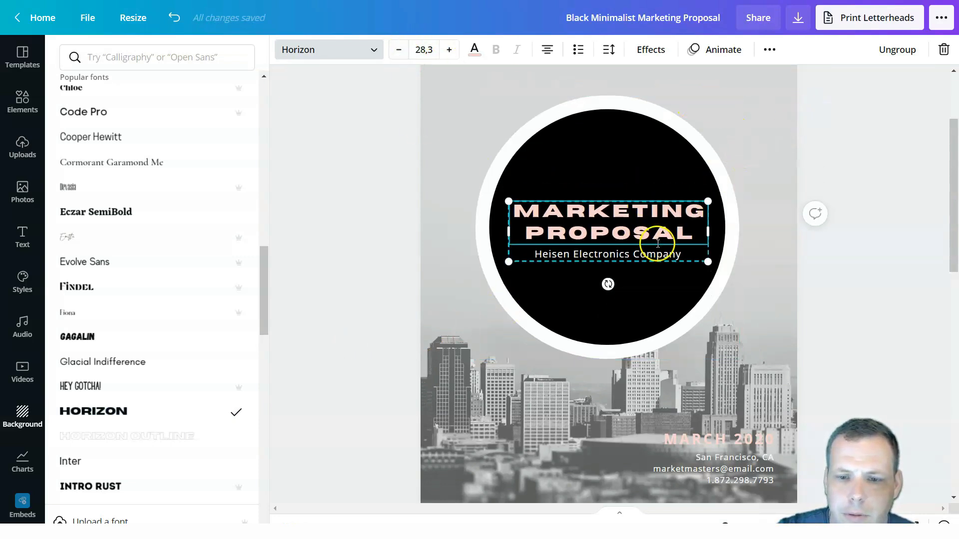
click(683, 259)
click(675, 225)
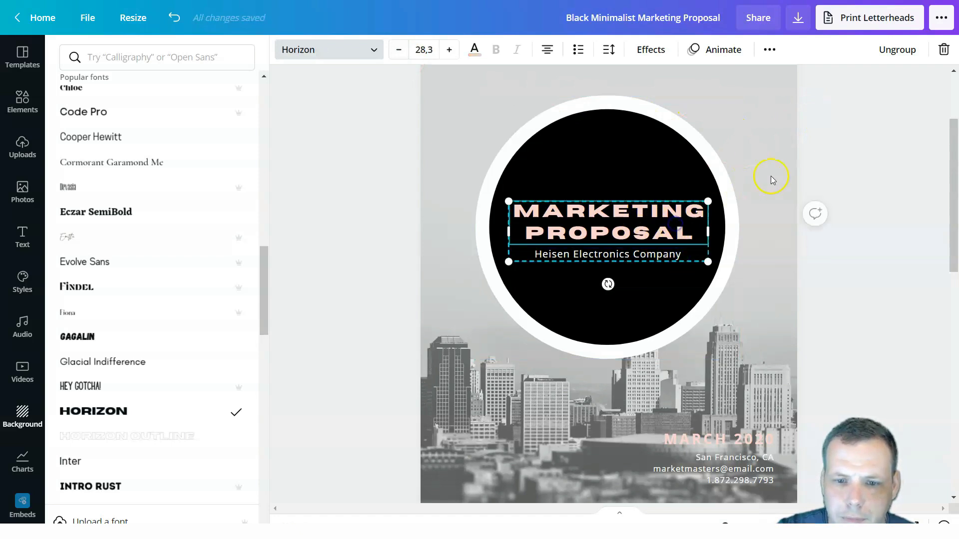
Recolour the white ring around the black cover circle to medium blue
click(669, 129)
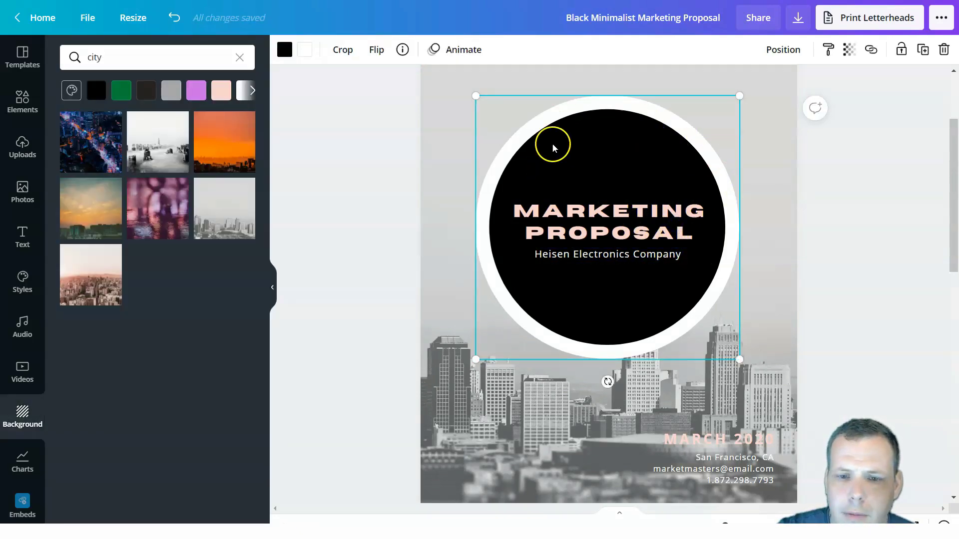
click(304, 49)
click(207, 438)
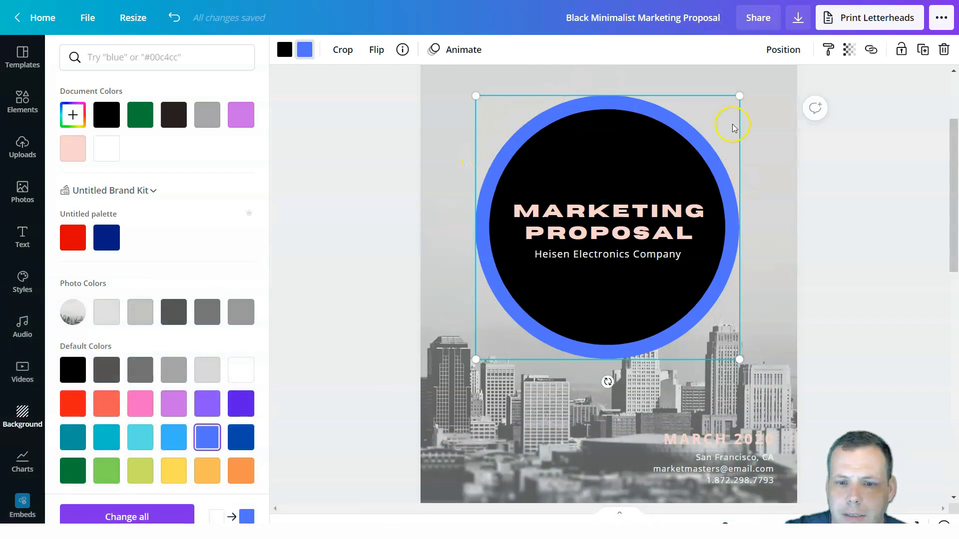
Colour the MARCH 2020 date on page 1 the same blue as the circle's ring
scroll(805, 237, down, 3)
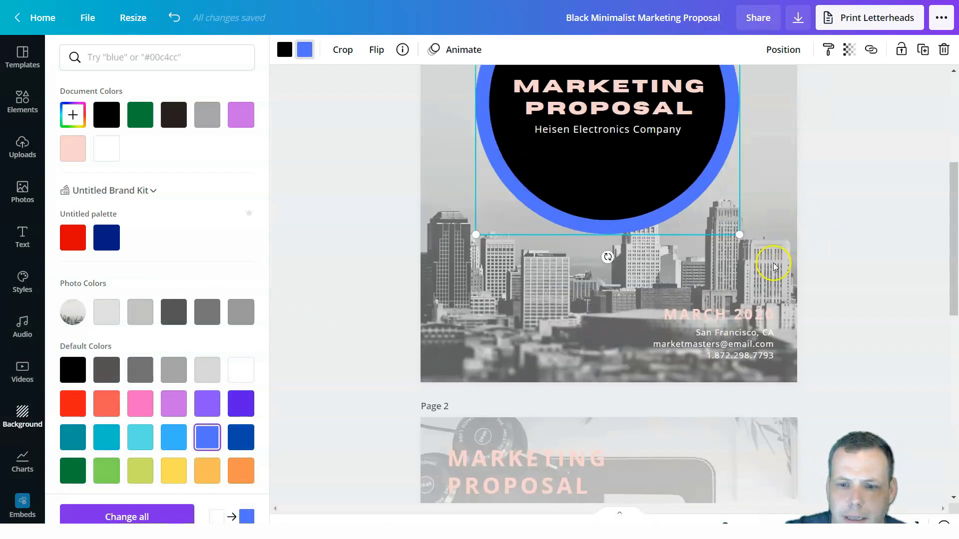
click(729, 320)
double_click(730, 314)
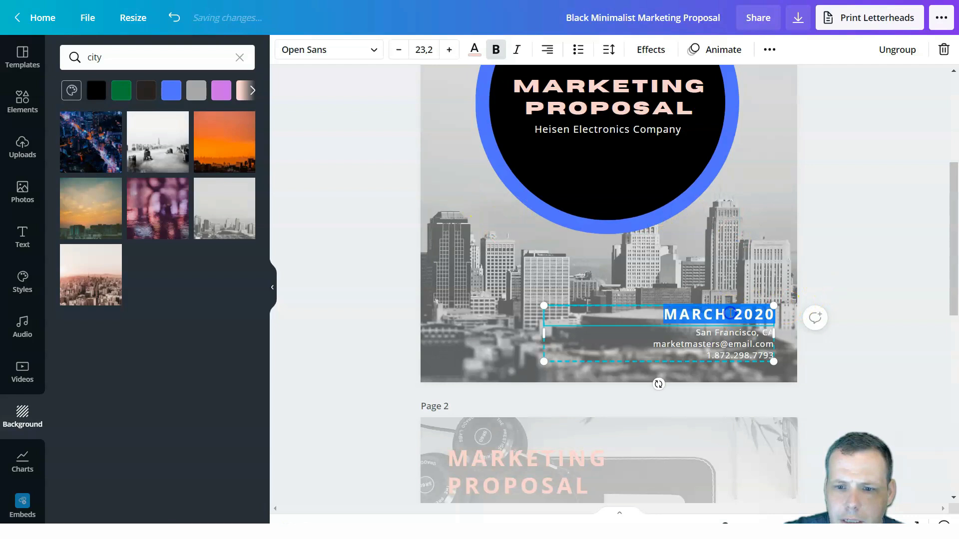
click(467, 58)
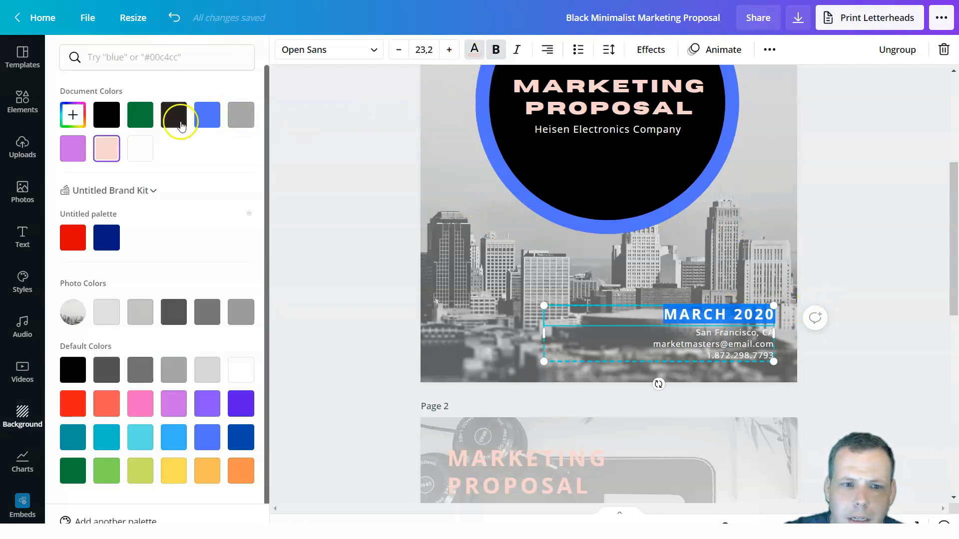
click(207, 115)
Colour the location and contact details below the date on page 1 dark green
triple_click(730, 339)
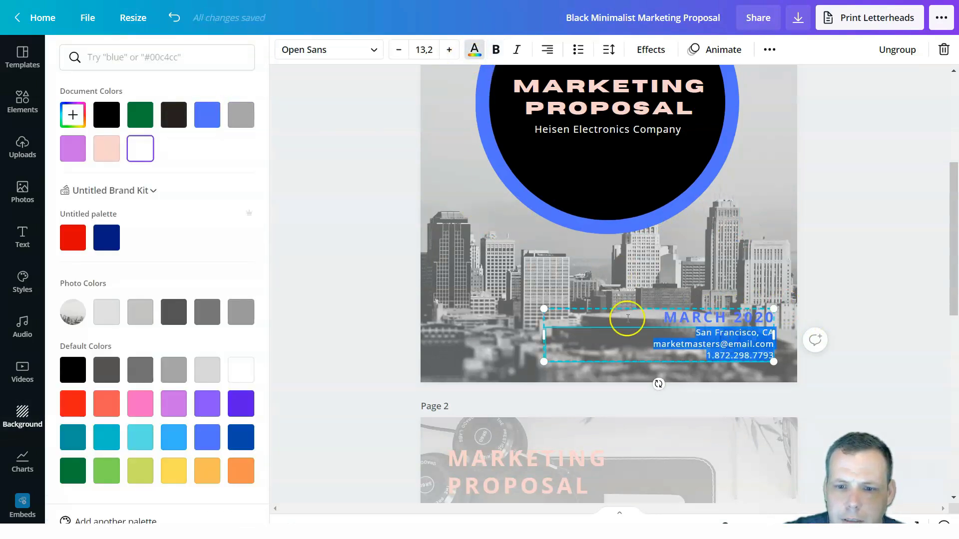
click(140, 114)
click(598, 235)
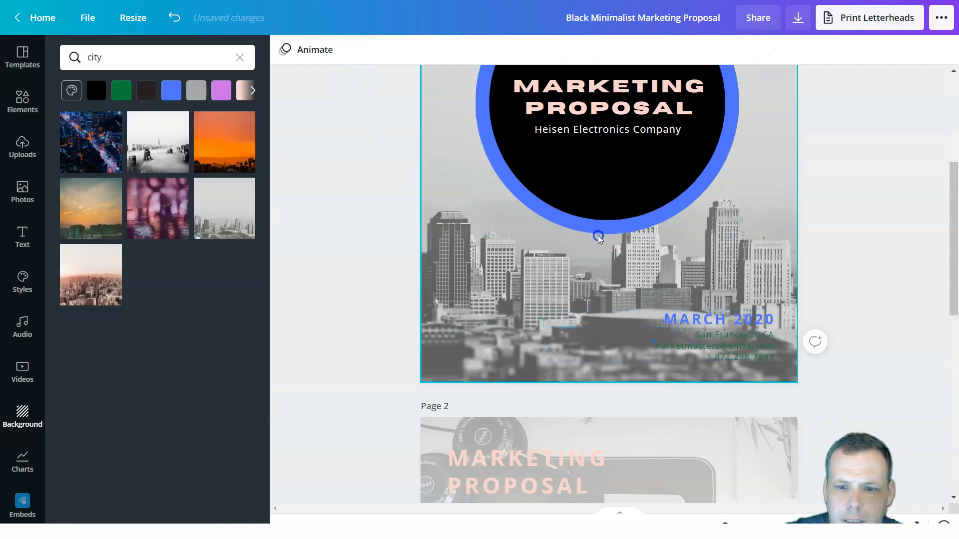
Make the location and contact details below the date on page 1 bold and italic
triple_click(718, 341)
click(495, 50)
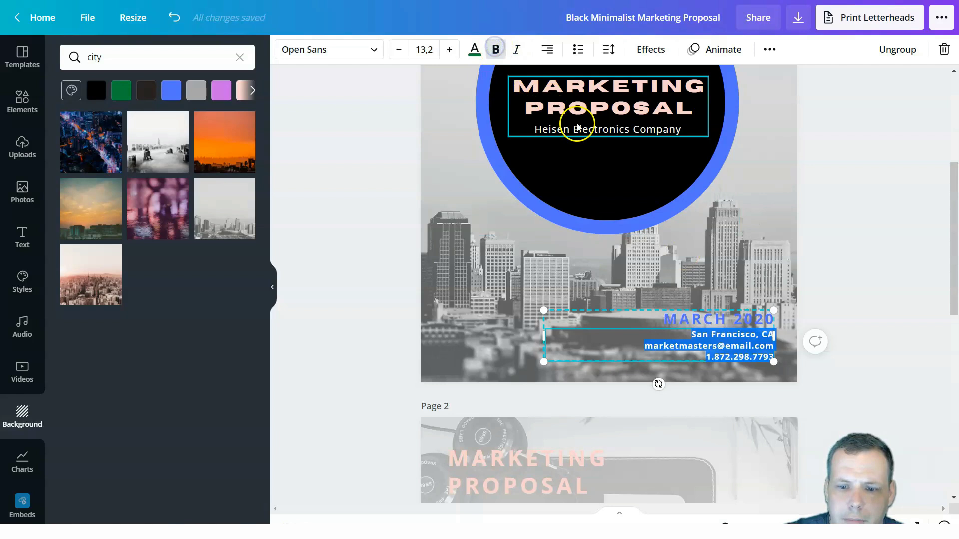
click(517, 50)
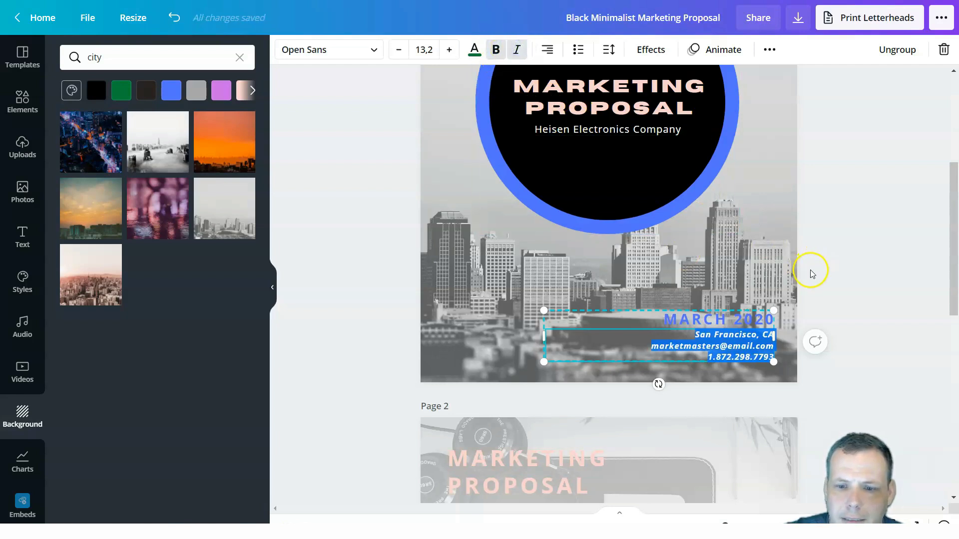
scroll(824, 264, up, 3)
click(813, 240)
scroll(766, 230, down, 10)
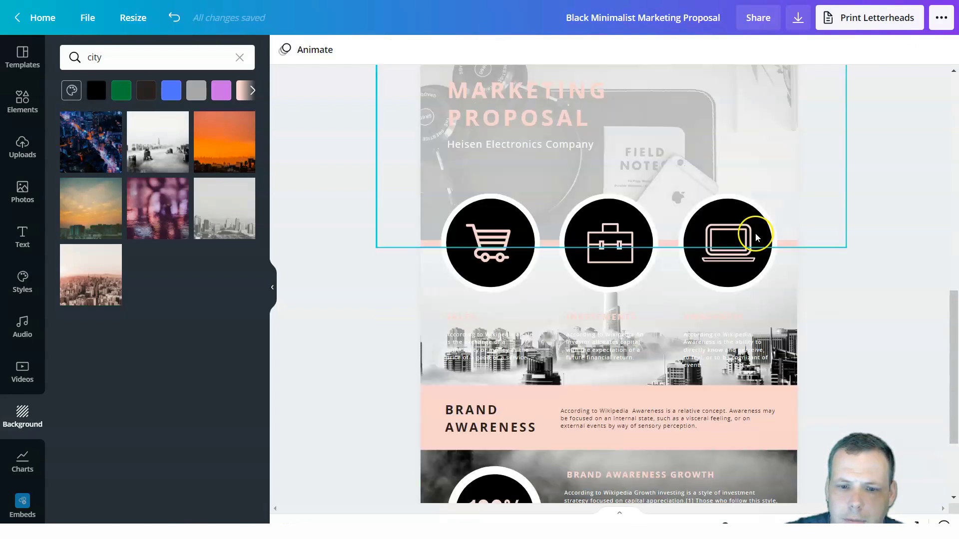
scroll(755, 233, up, 10)
Nudge the cover circle slightly down, and shift it together with the THE MARKET MASTERS heading and circle title slightly up and right
click(691, 262)
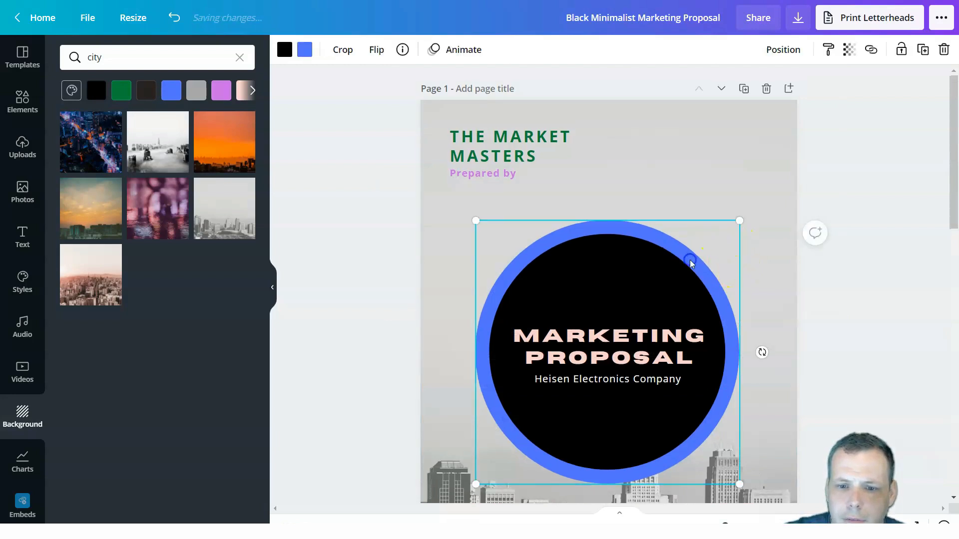
drag(691, 261, 665, 249)
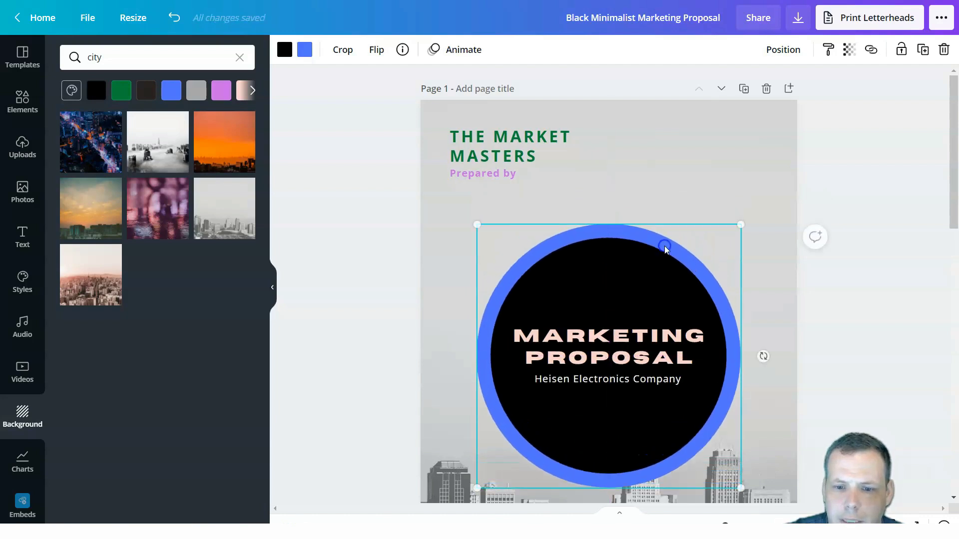
click(758, 176)
drag(665, 171, 494, 490)
right_click(602, 259)
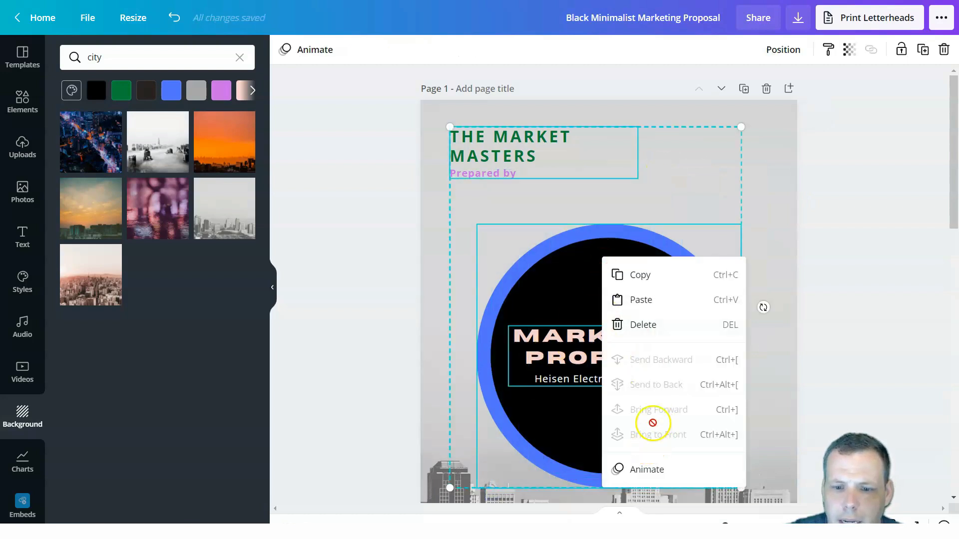
click(553, 270)
mouse_move(493, 243)
mouse_down()
mouse_move(524, 268)
mouse_move(501, 226)
mouse_move(497, 237)
mouse_up()
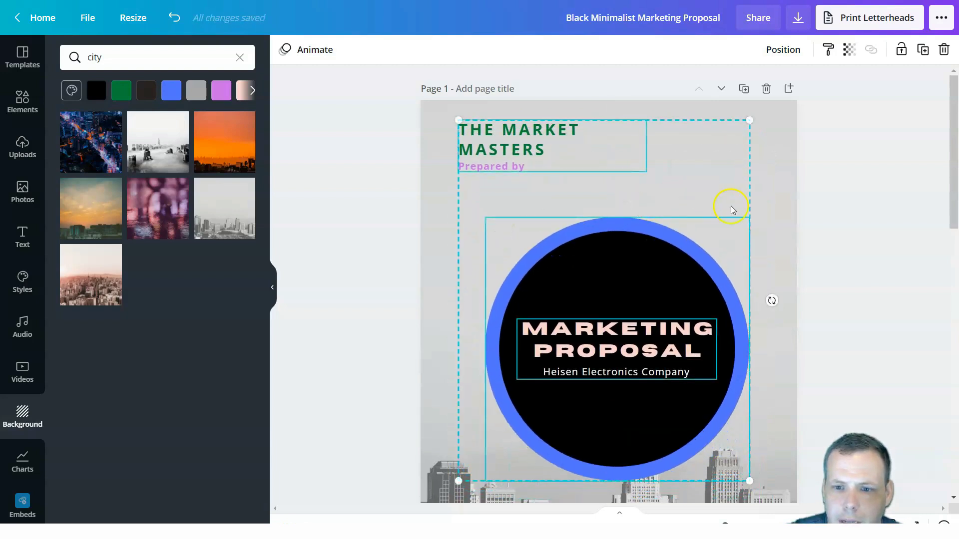
Move the blue-ringed circle and its MARKETING PROPOSAL text together higher up the cover, closer to the heading
click(765, 216)
drag(754, 245, 553, 399)
right_click(609, 302)
right_click(569, 351)
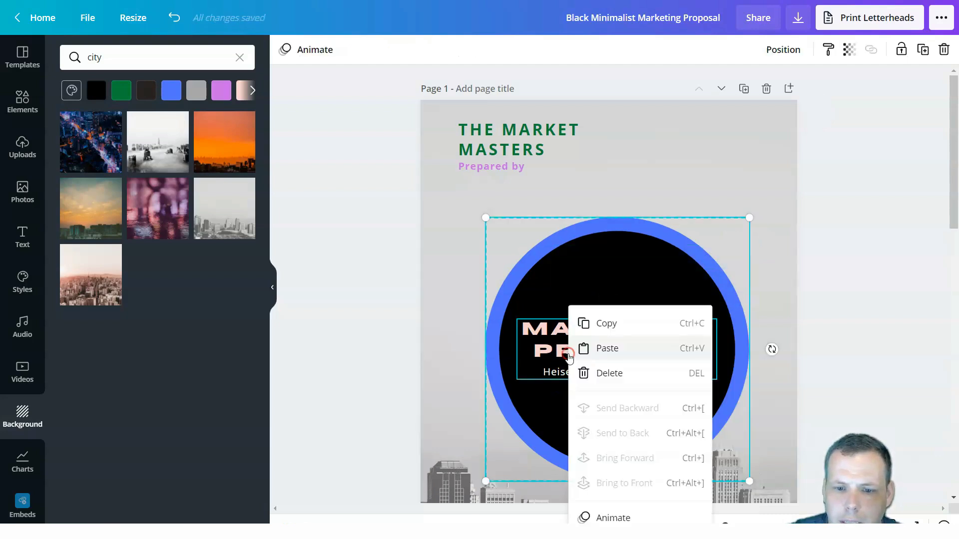
click(494, 293)
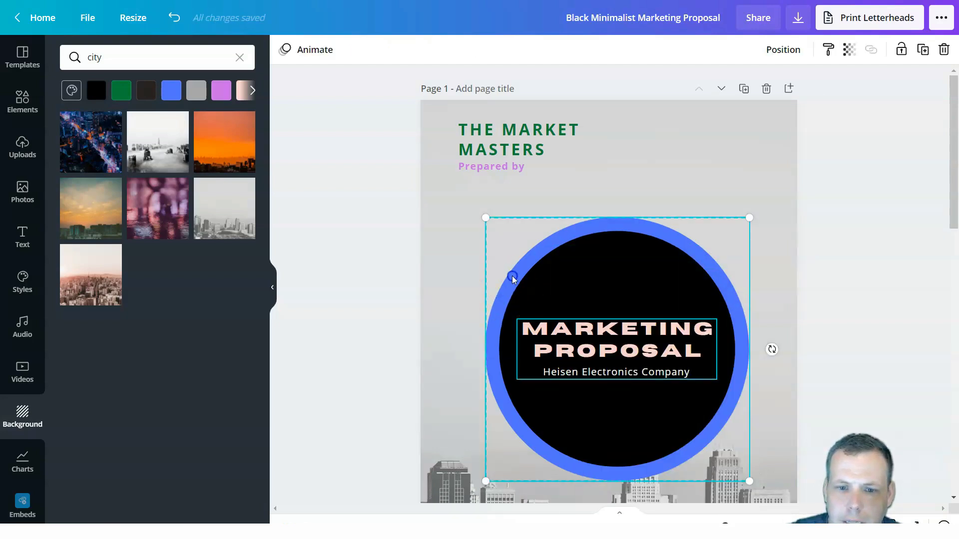
drag(511, 276, 510, 246)
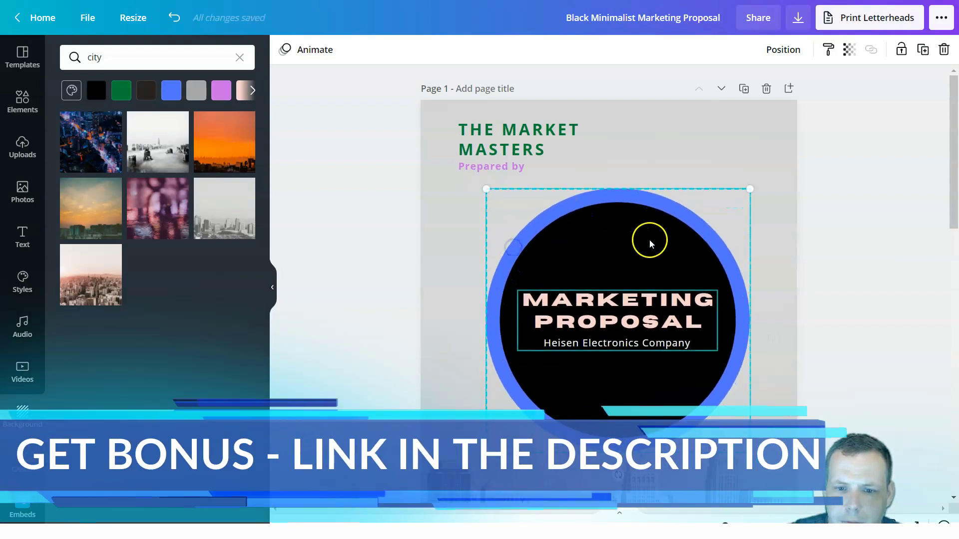
right_click(665, 235)
click(691, 169)
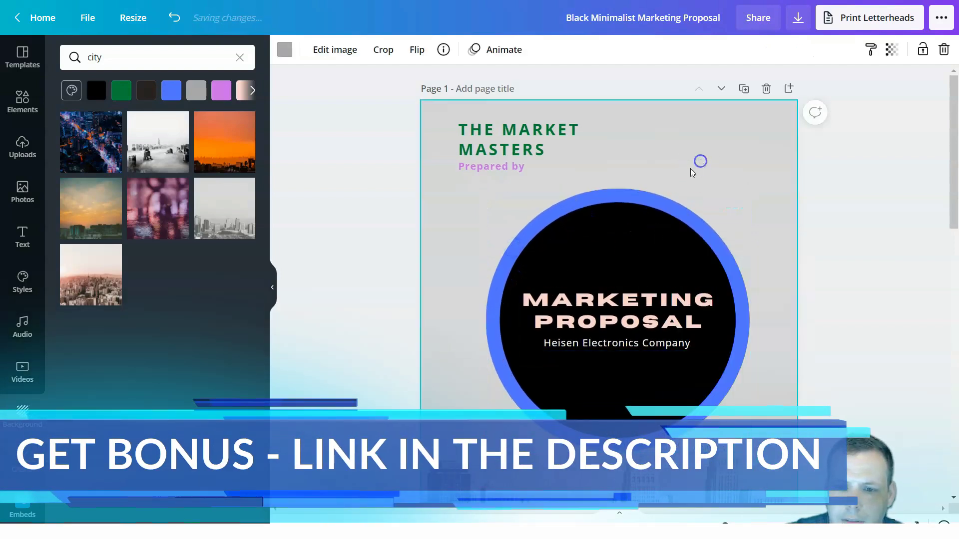
Delete the black circle with the blue ring from the cover, keeping the title text
click(628, 223)
right_click(628, 222)
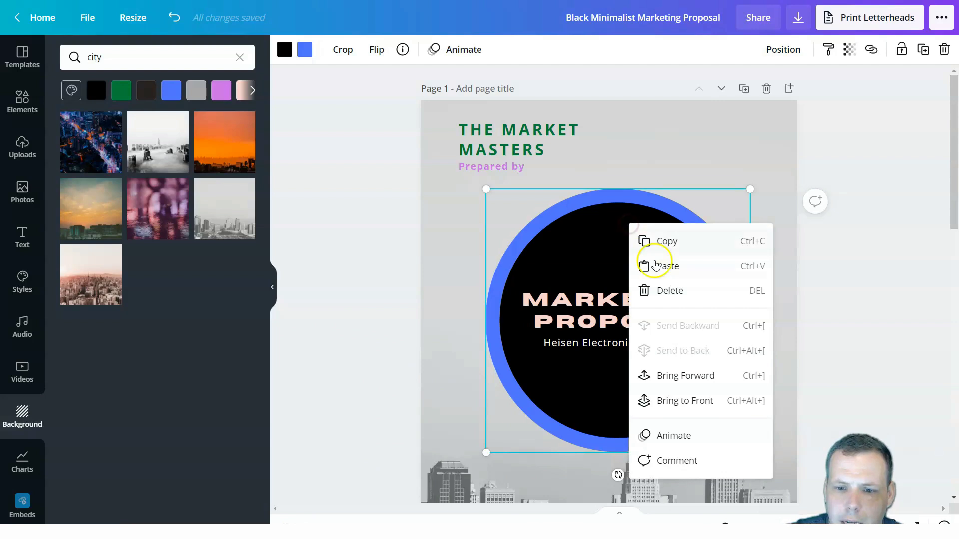
click(679, 297)
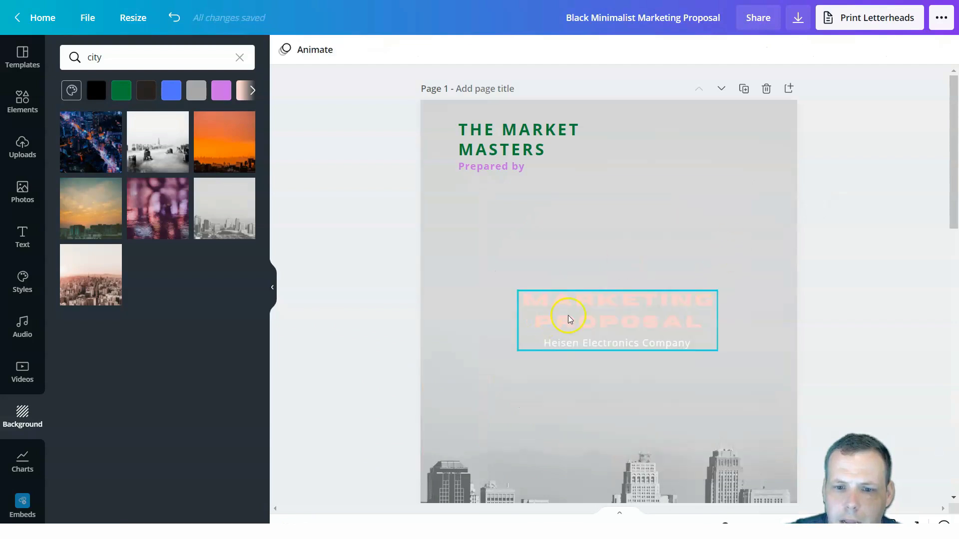
Recolour the MARKETING PROPOSAL title on page 1 with the dark charcoal document colour
click(601, 316)
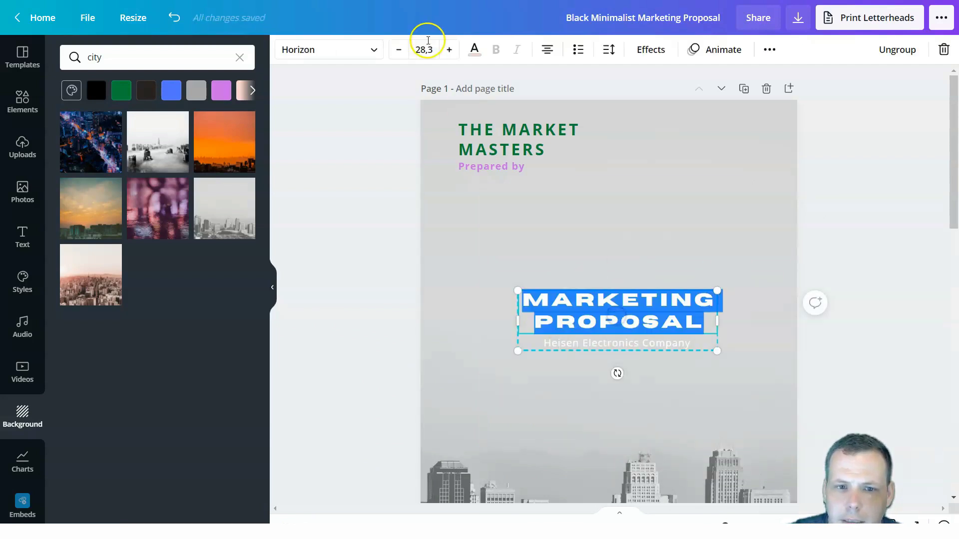
click(475, 49)
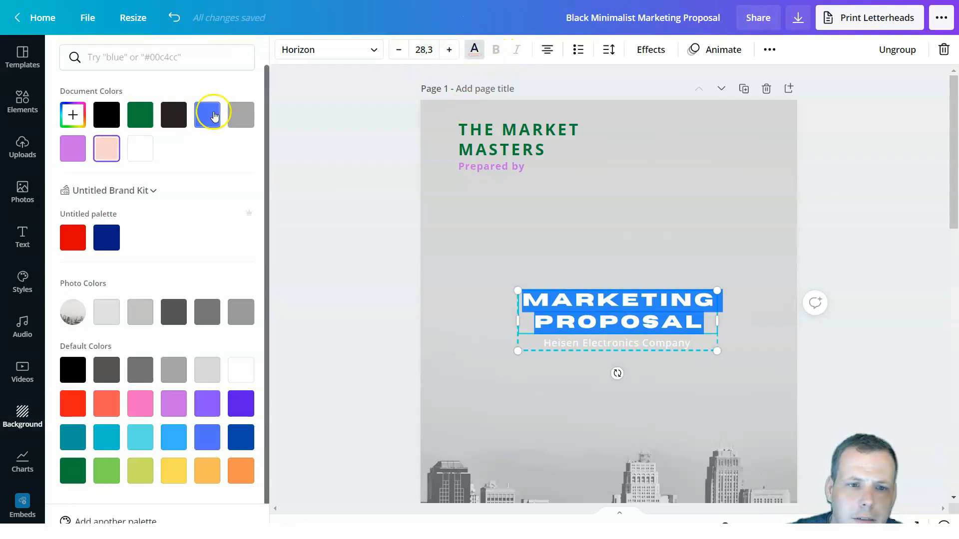
click(173, 115)
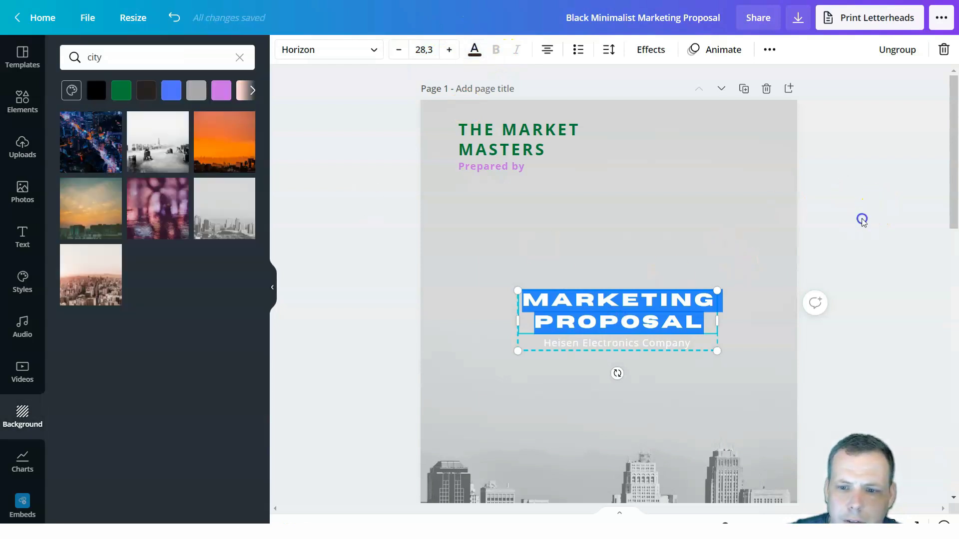
click(863, 220)
scroll(779, 219, down, 5)
scroll(790, 190, up, 4)
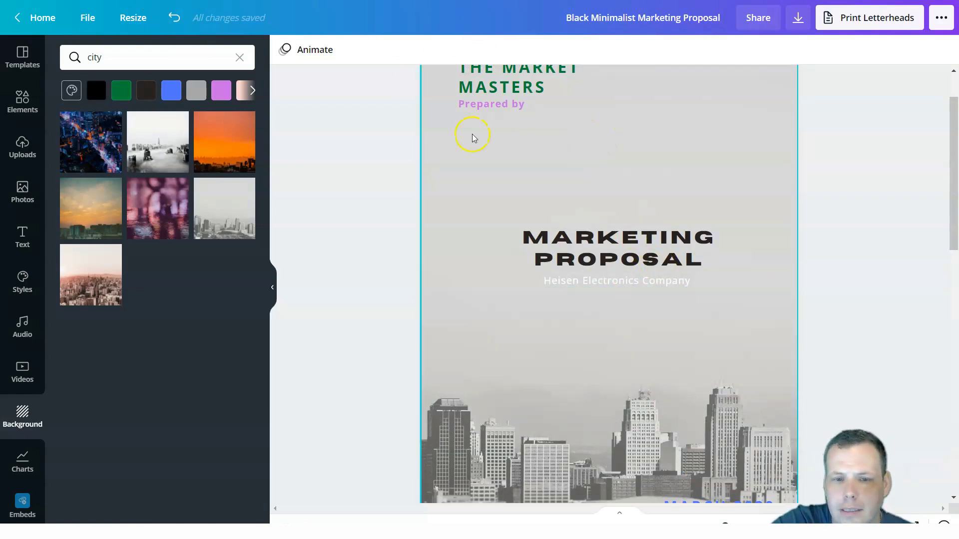
Add the square frame with ornate knotted corners from Lines & Shapes around the cover title and colour it dark blue
click(22, 101)
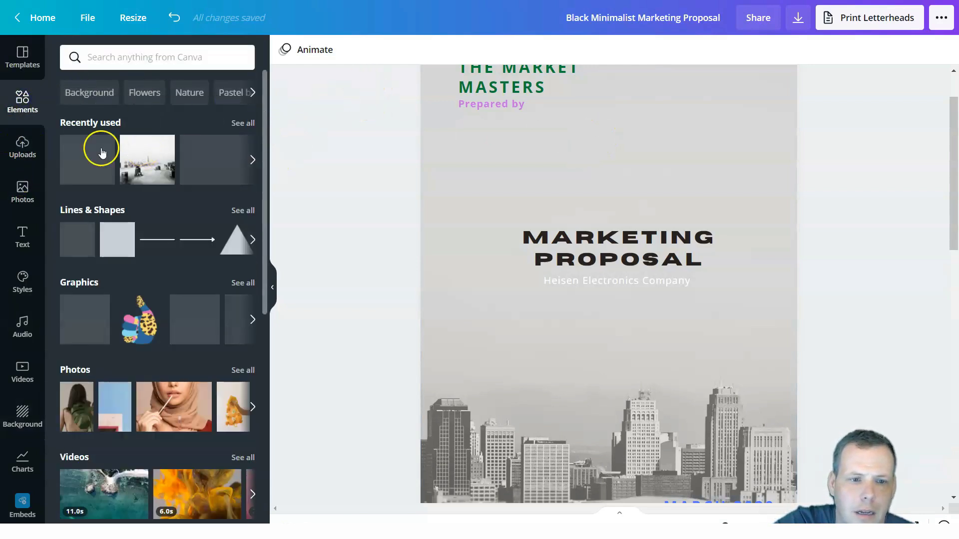
click(241, 208)
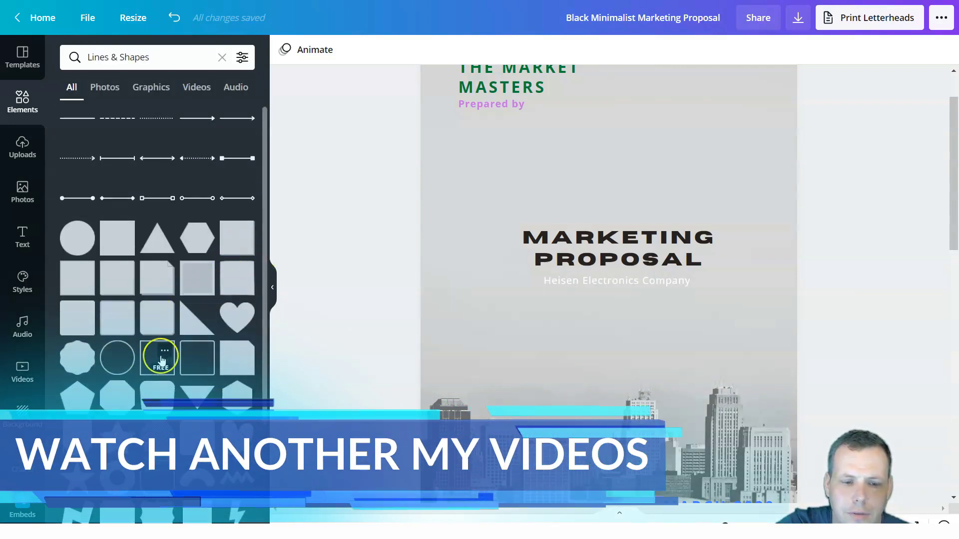
scroll(161, 360, down, 4)
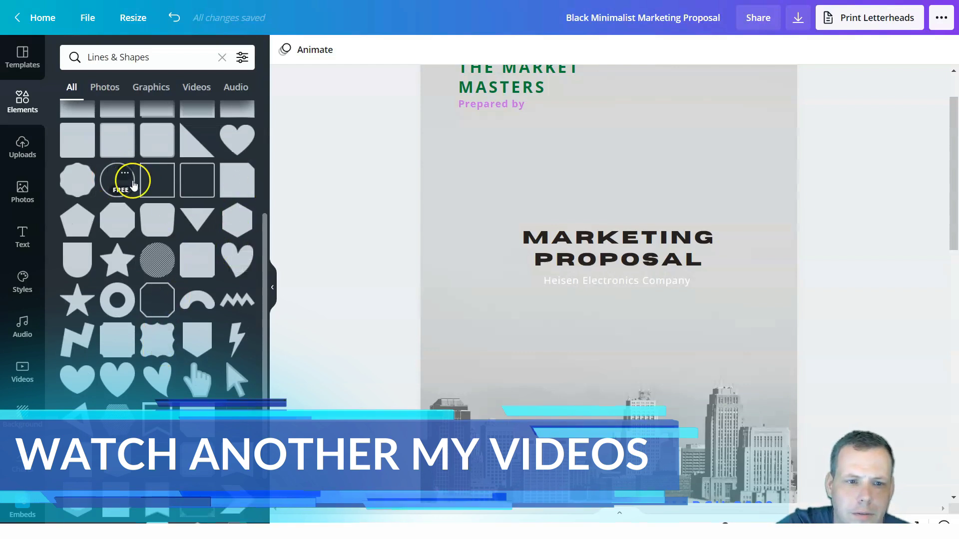
scroll(130, 214, down, 1)
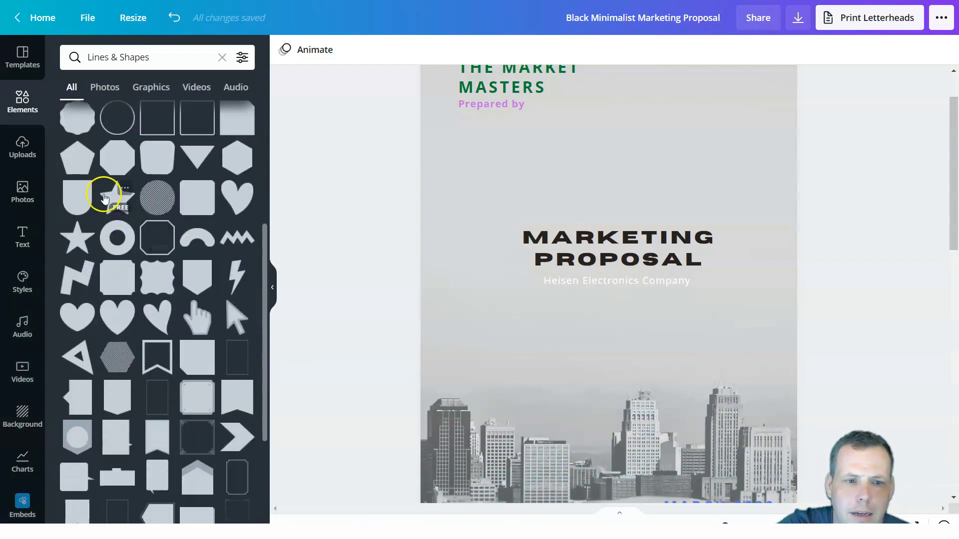
scroll(95, 181, down, 4)
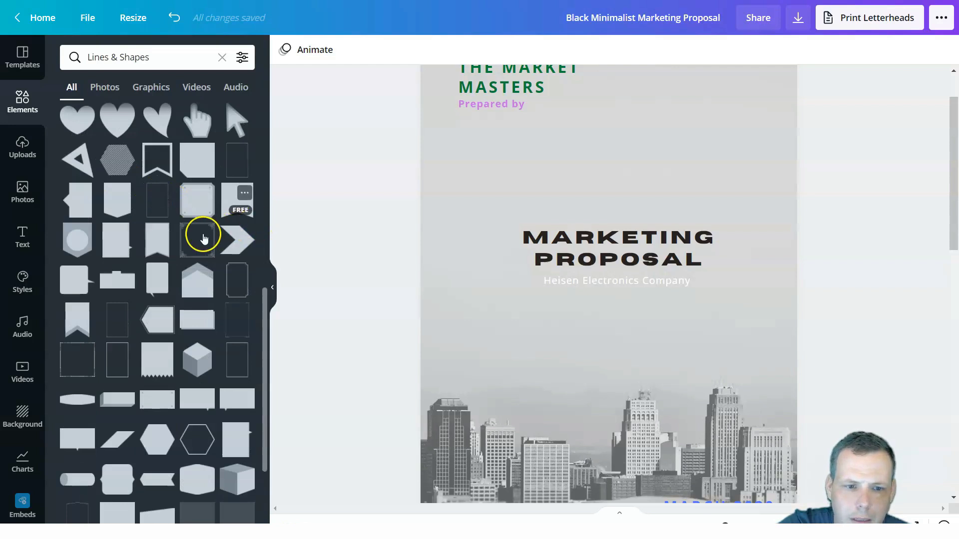
drag(204, 238, 465, 221)
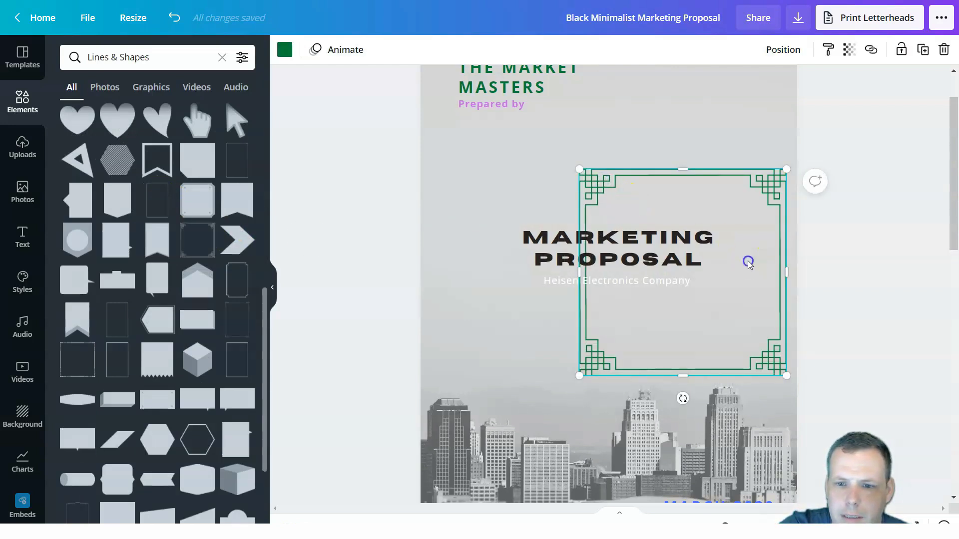
drag(748, 263, 688, 249)
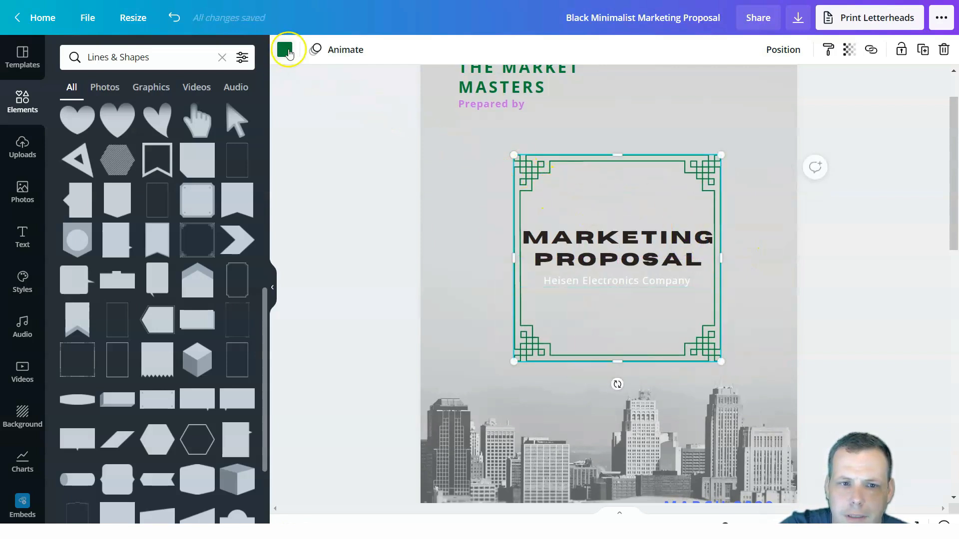
click(295, 50)
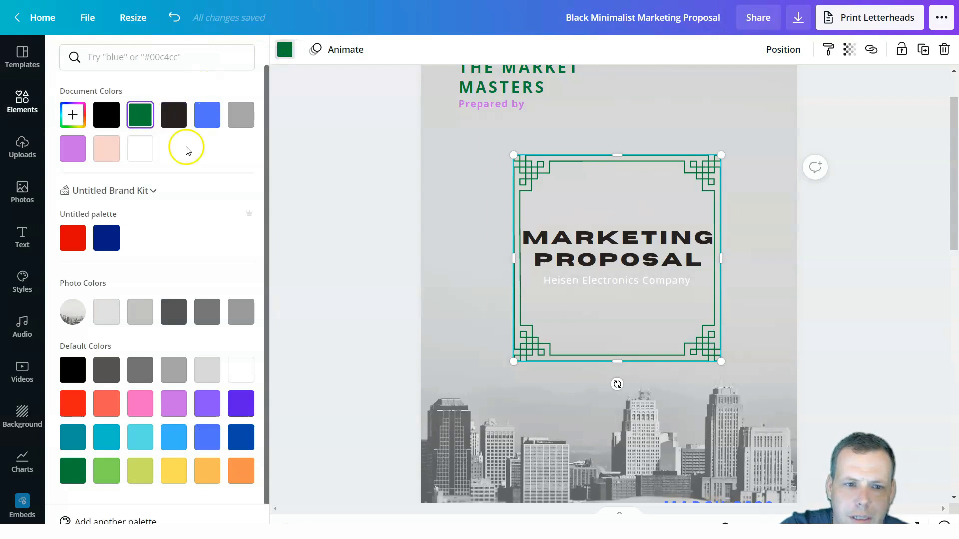
click(239, 438)
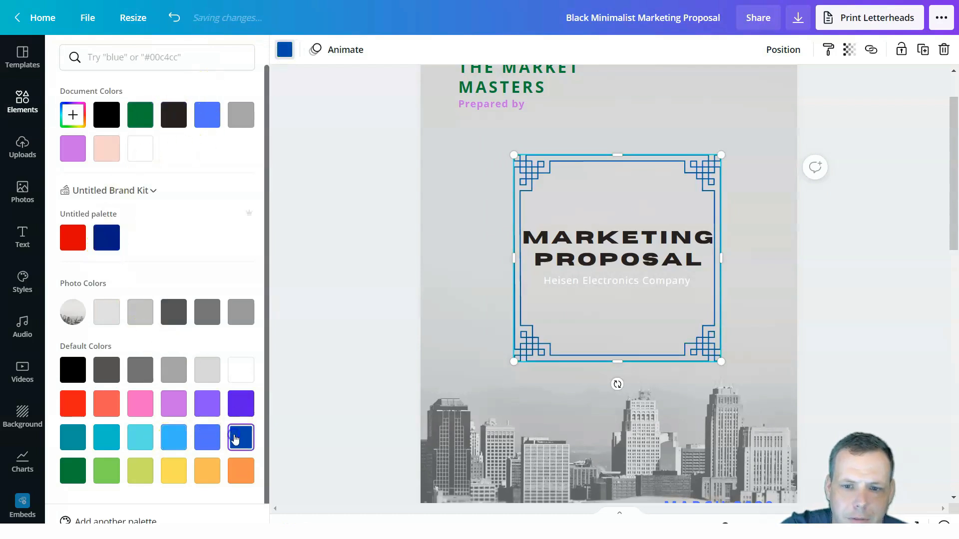
Colour the Heisen Electronics Company subtitle on page 1 the same dark blue as the frame
click(617, 278)
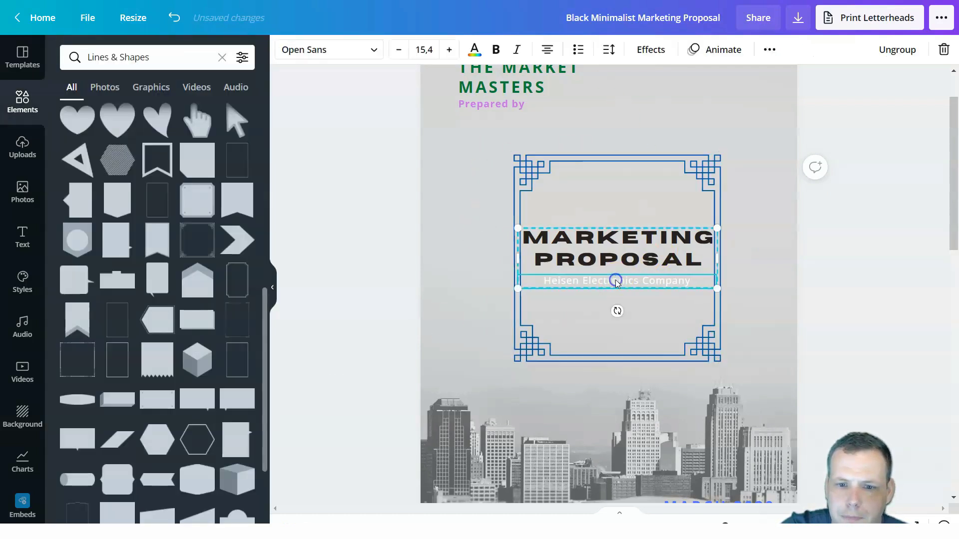
double_click(616, 280)
click(476, 60)
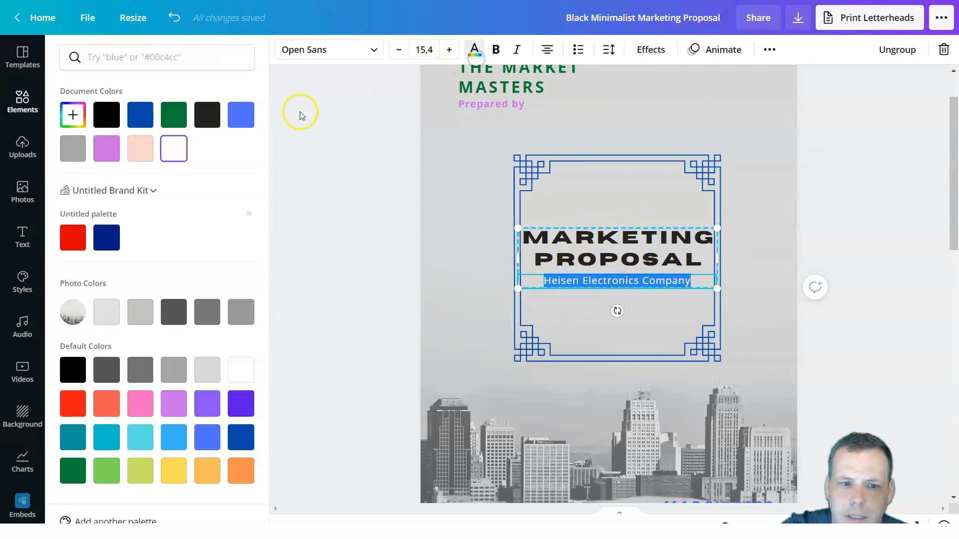
click(138, 116)
click(456, 172)
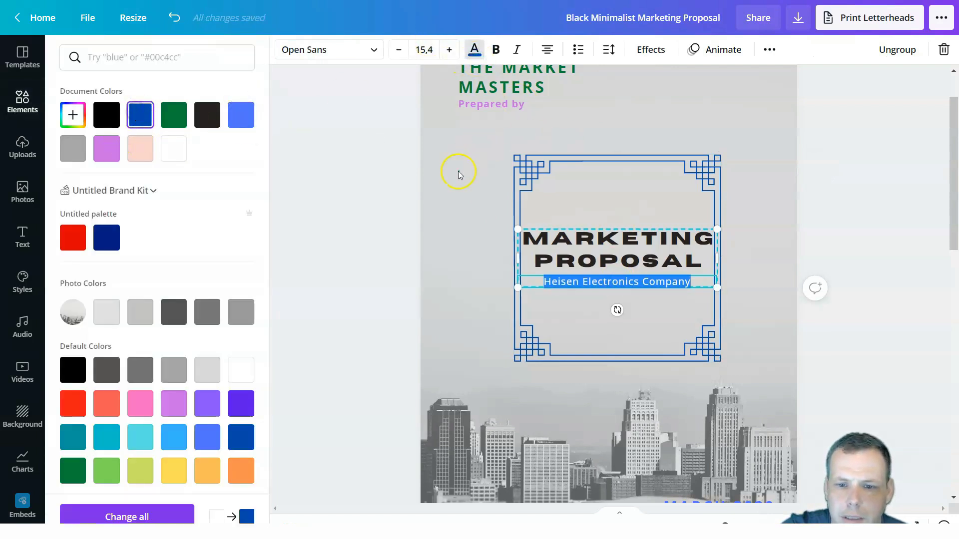
click(674, 326)
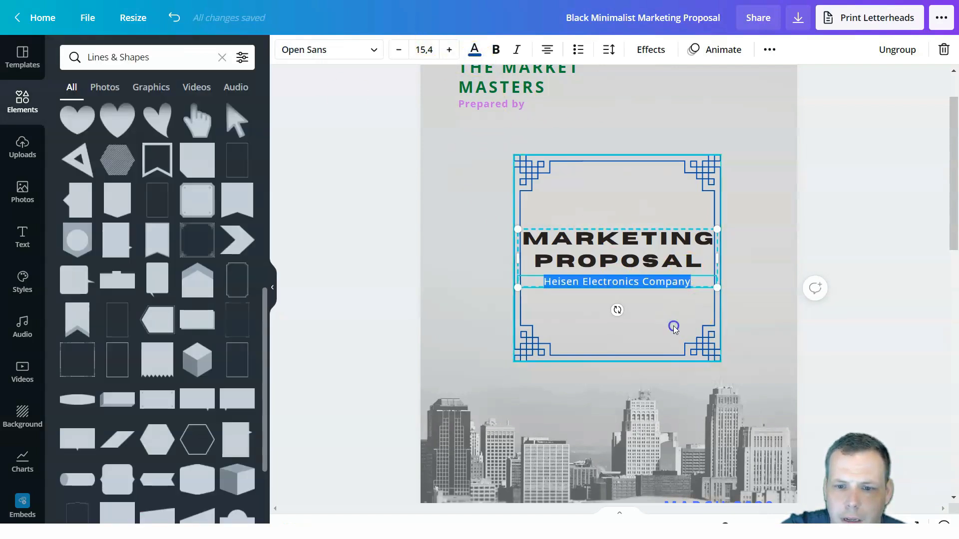
Make the Heisen Electronics Company subtitle inside the frame bold and italic
click(689, 283)
double_click(689, 282)
click(496, 50)
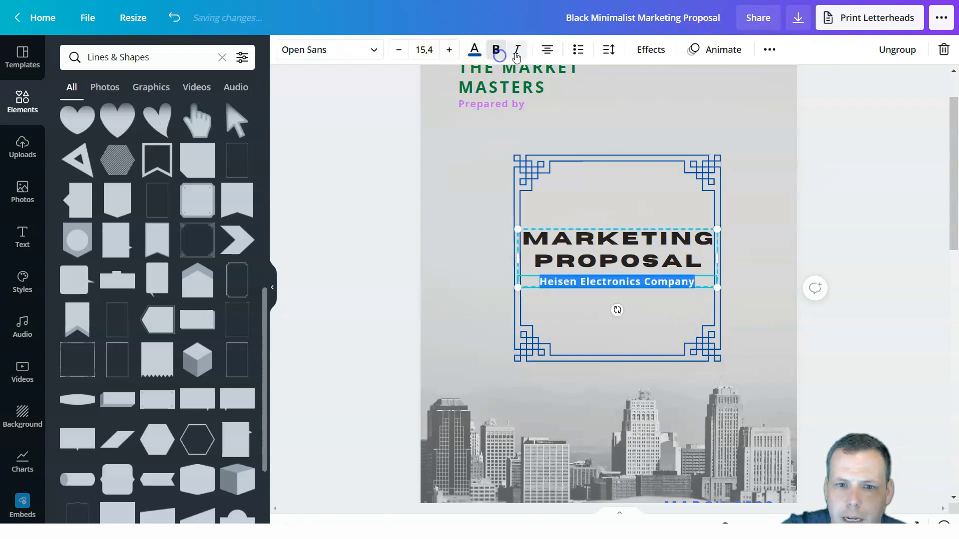
click(517, 50)
click(693, 81)
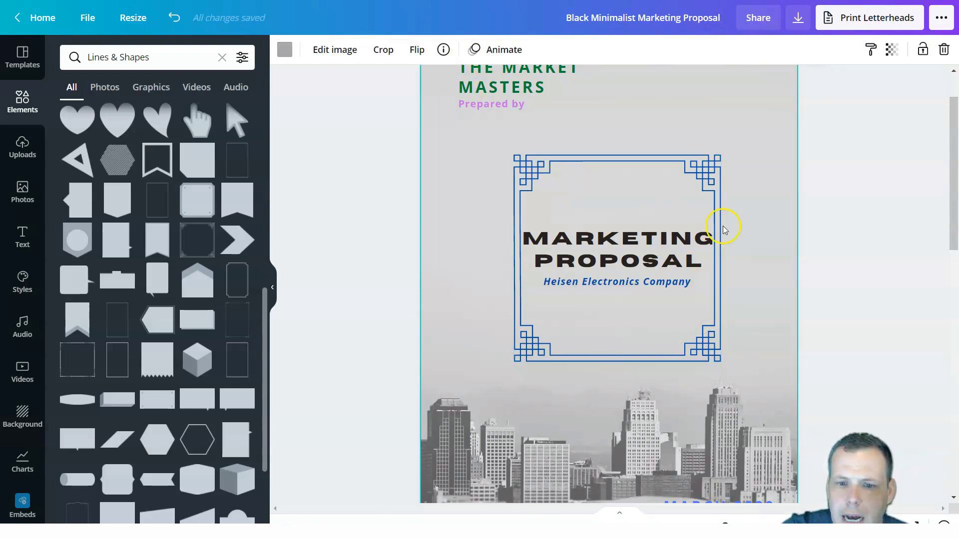
scroll(657, 135, up, 1)
scroll(656, 142, down, 5)
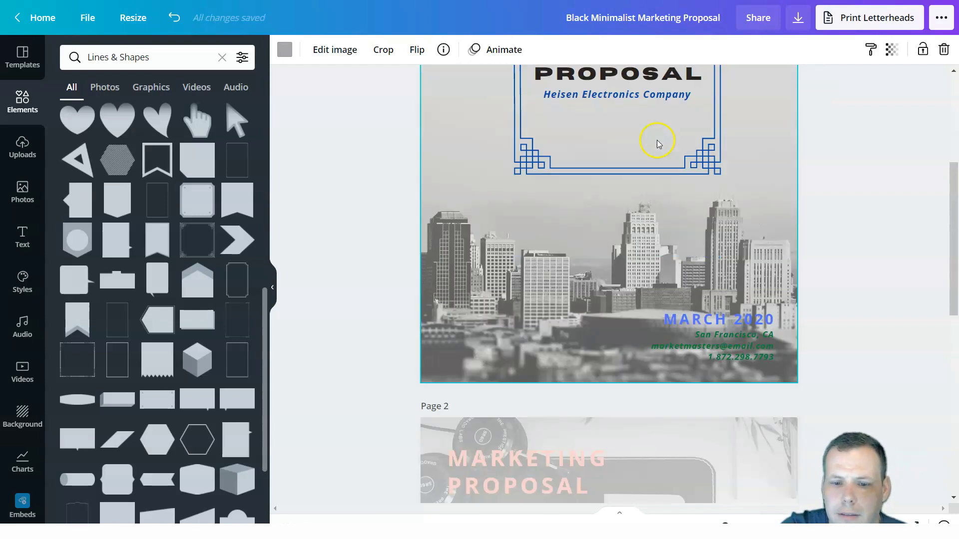
scroll(760, 268, up, 5)
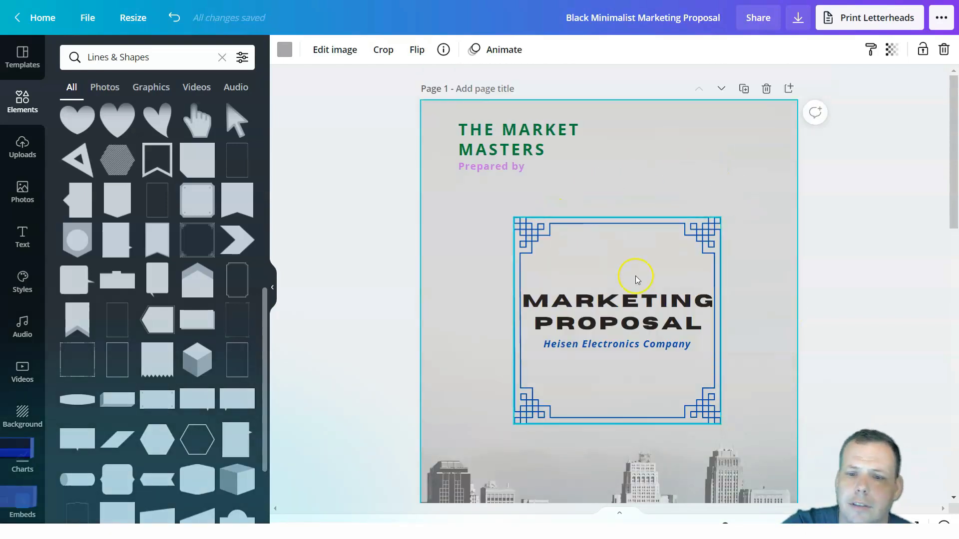
Add the progress ring chart from the Charts elements to the page 1 cover
click(22, 144)
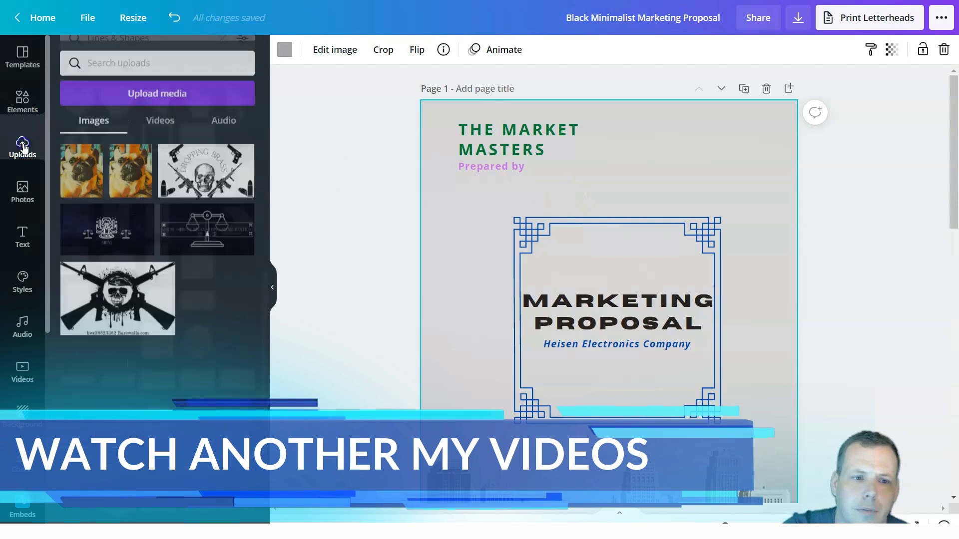
click(30, 102)
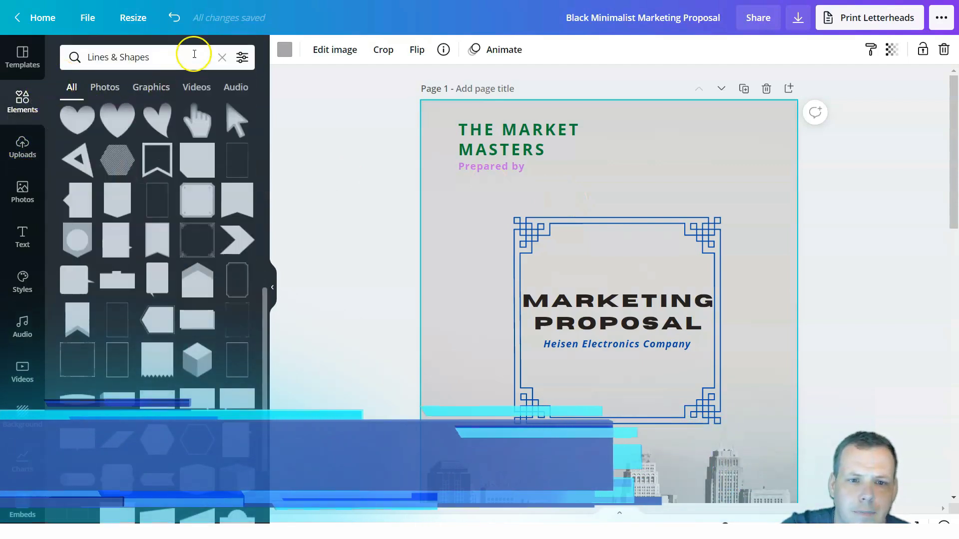
click(222, 59)
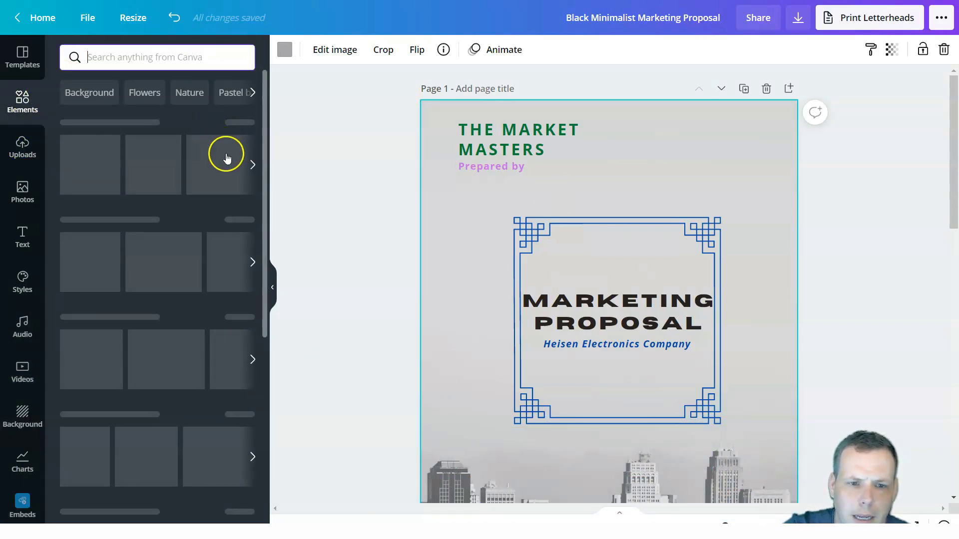
scroll(208, 189, down, 10)
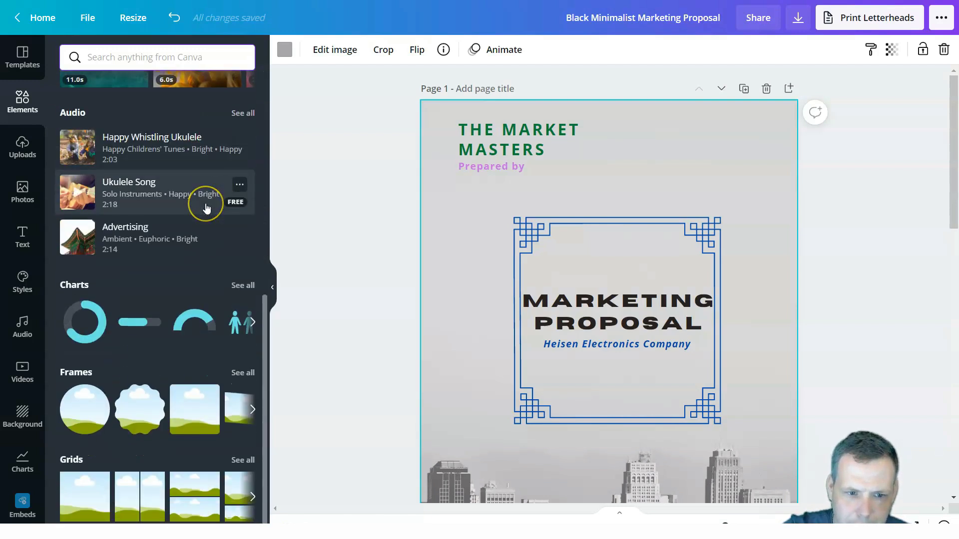
scroll(207, 207, up, 5)
scroll(185, 191, down, 3)
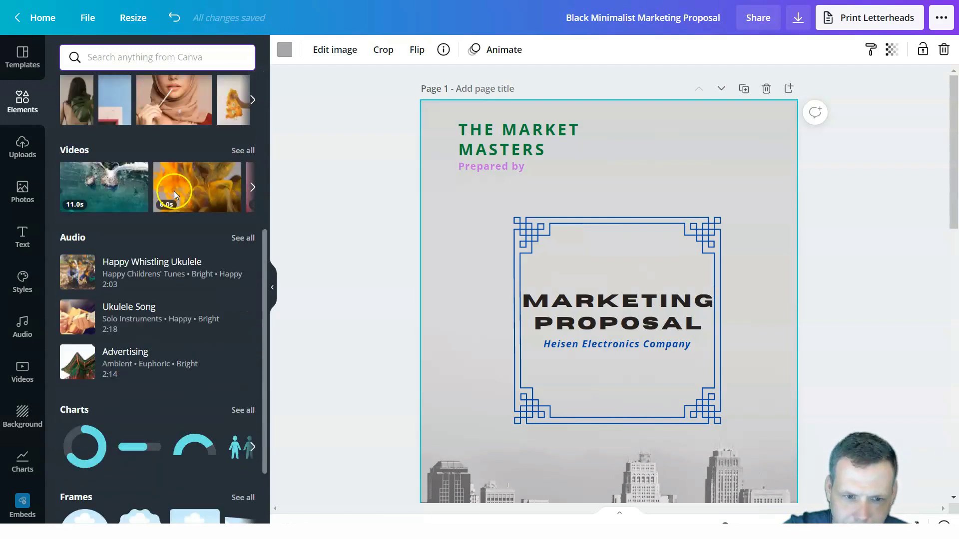
drag(85, 444, 662, 158)
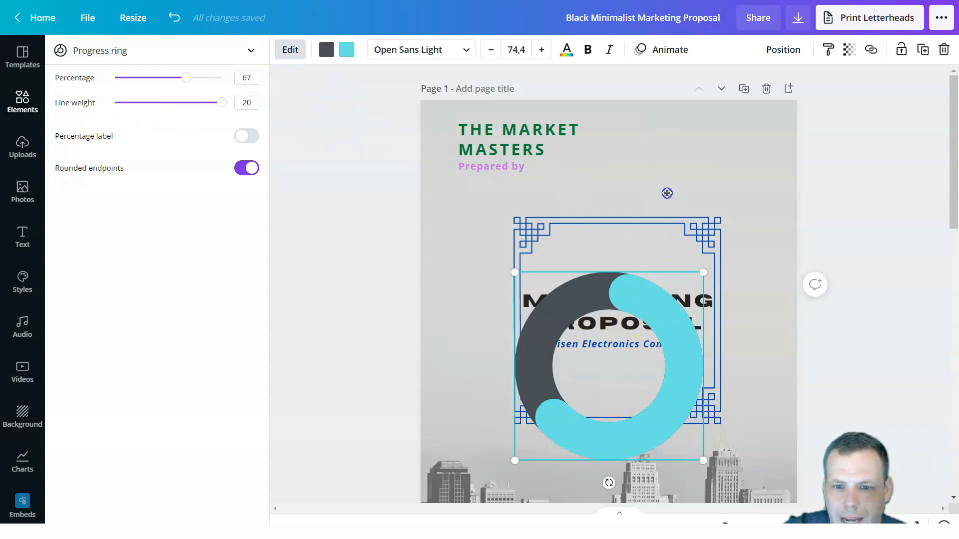
Centre the progress ring inside the ornamental frame and send it backward behind the title text
drag(667, 194, 655, 253)
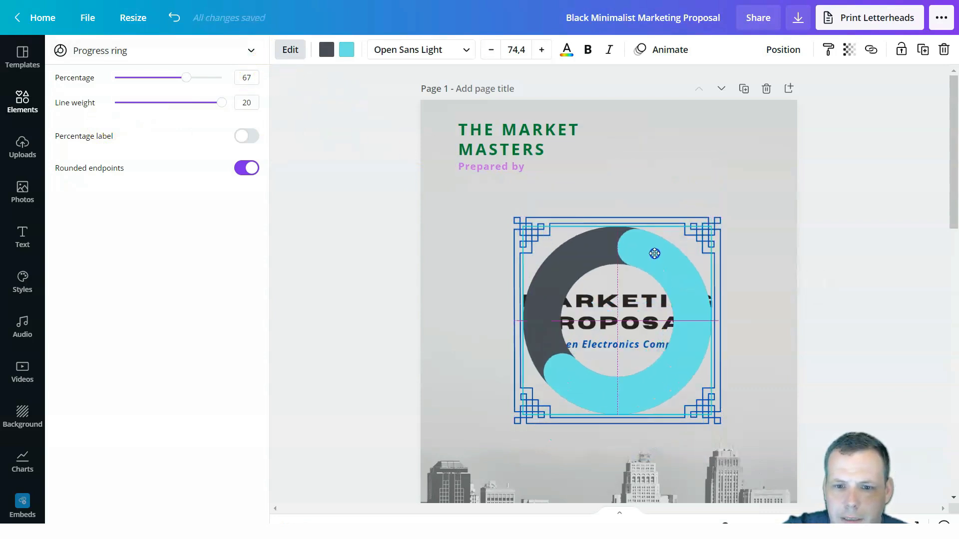
right_click(655, 256)
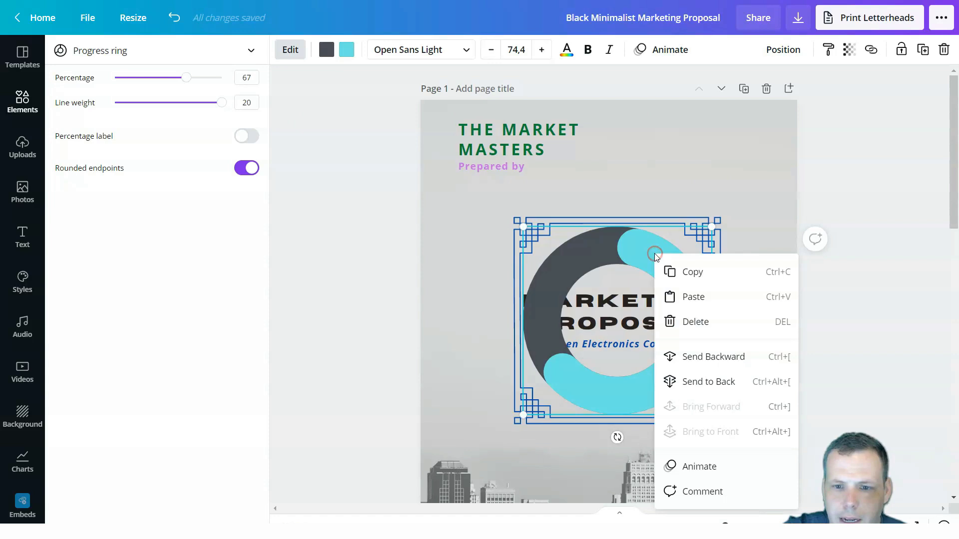
click(693, 357)
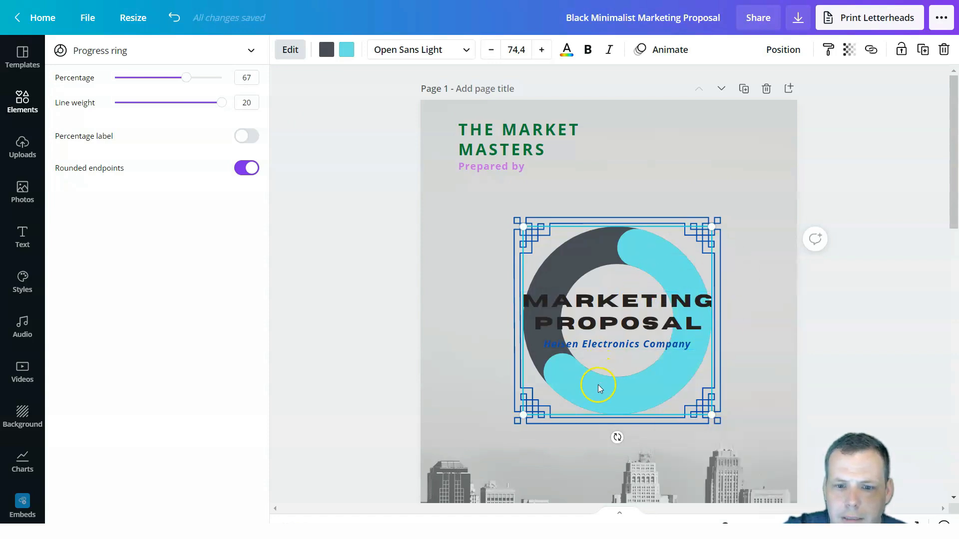
Try dark blue and purple on the ring's turquoise portion, and settle on the medium grey from the photo colours
click(347, 49)
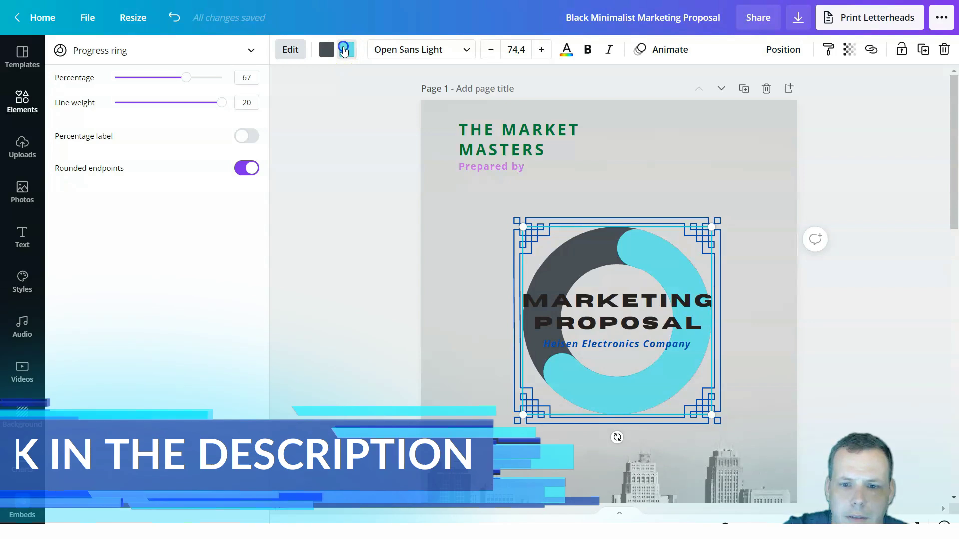
click(132, 115)
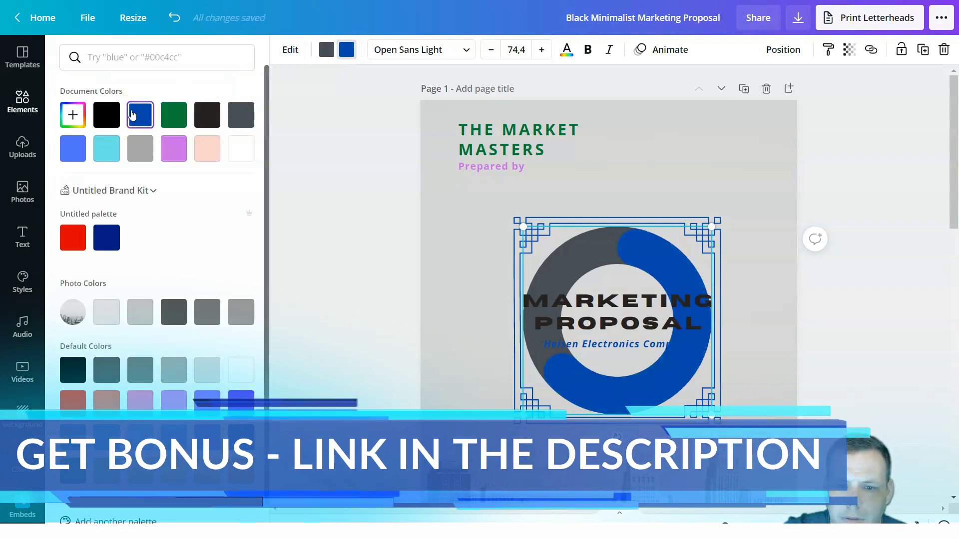
click(172, 148)
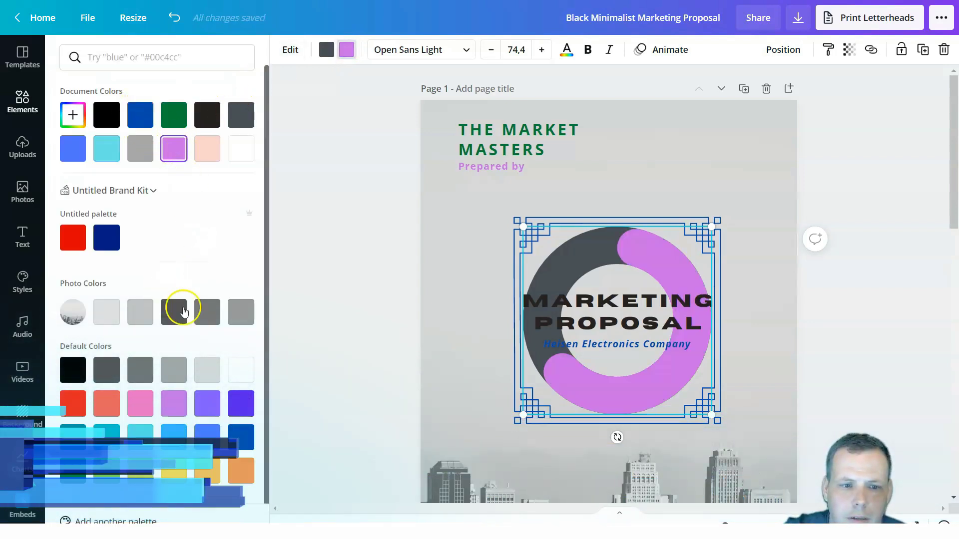
click(237, 318)
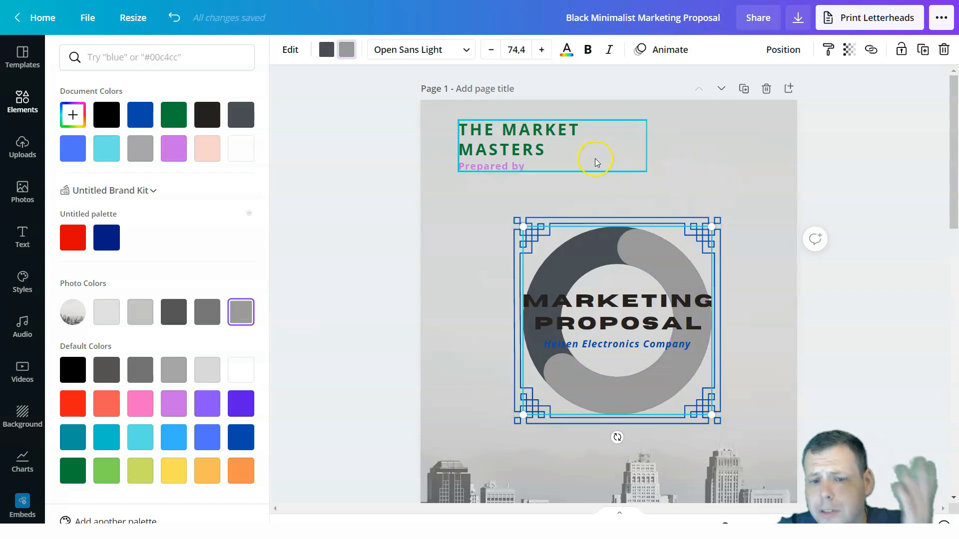
Rotate the progress ring behind the title slightly counterclockwise, by about 15 degrees
click(642, 247)
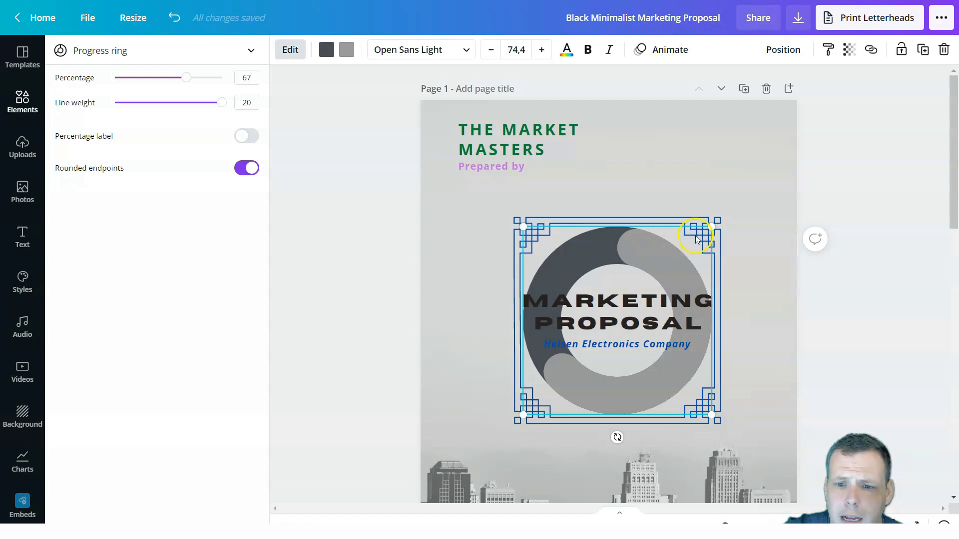
click(544, 409)
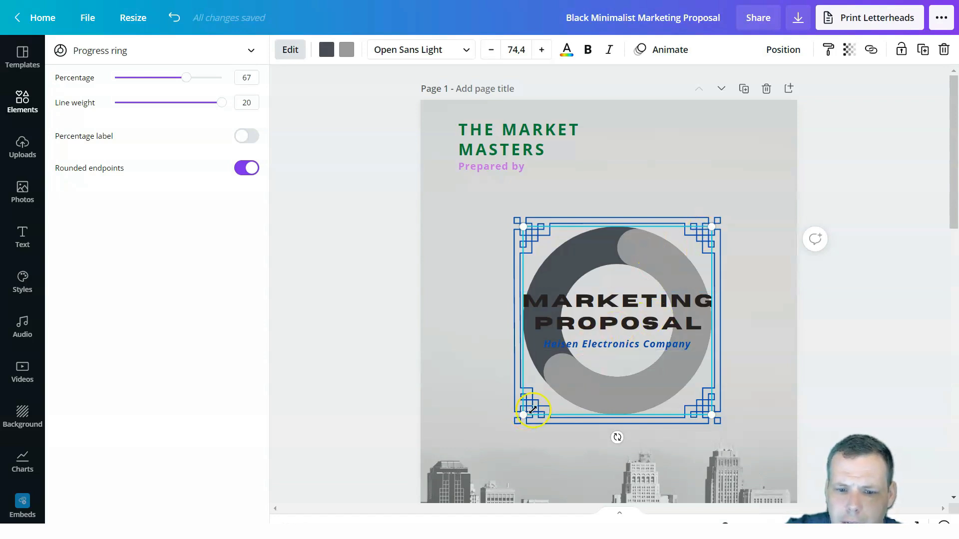
click(521, 429)
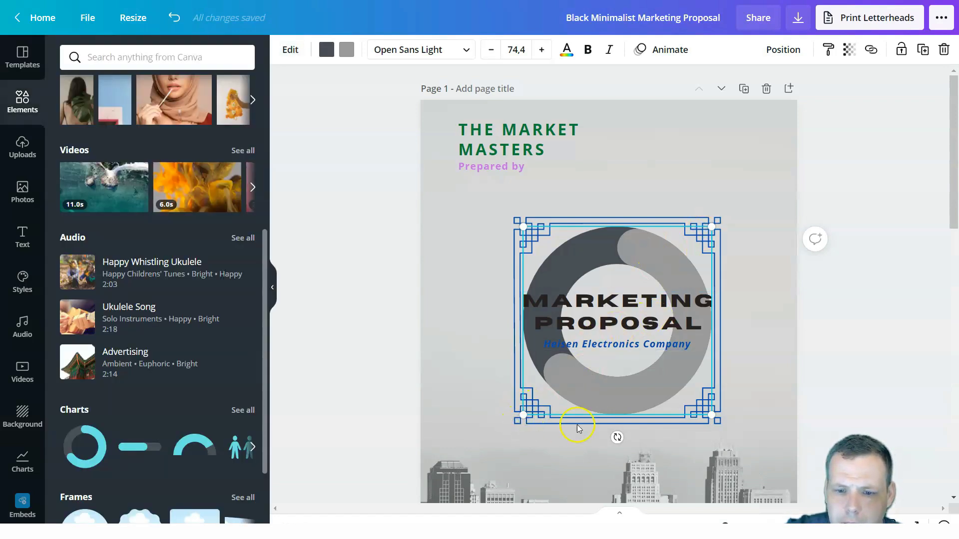
drag(639, 437, 645, 410)
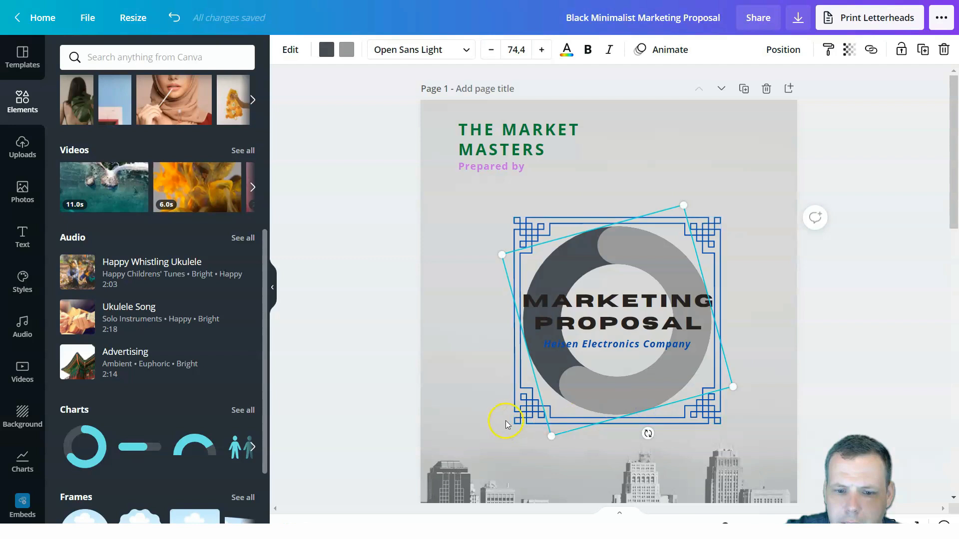
Rotate the dark blue ornamental frame 45 degrees so it forms a diamond around the cover title
click(519, 418)
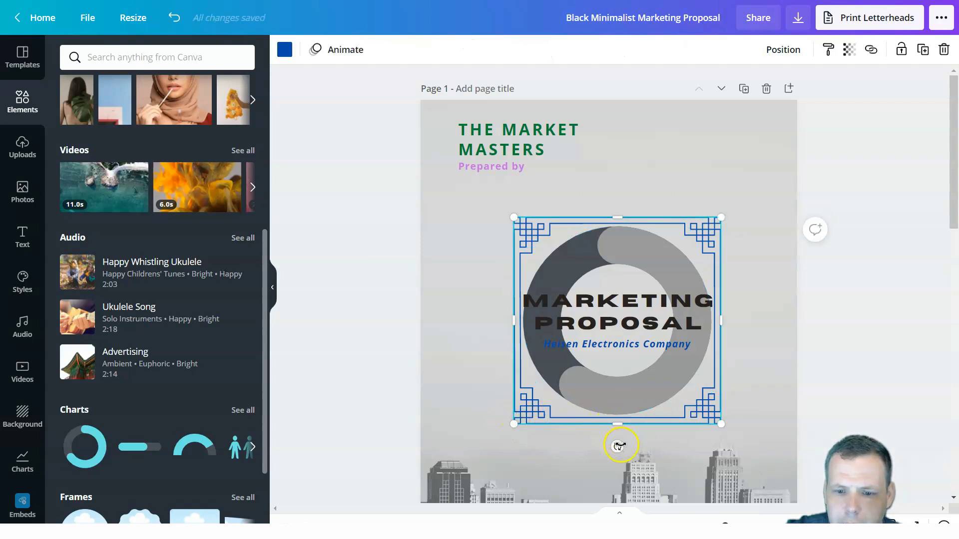
drag(619, 445, 710, 411)
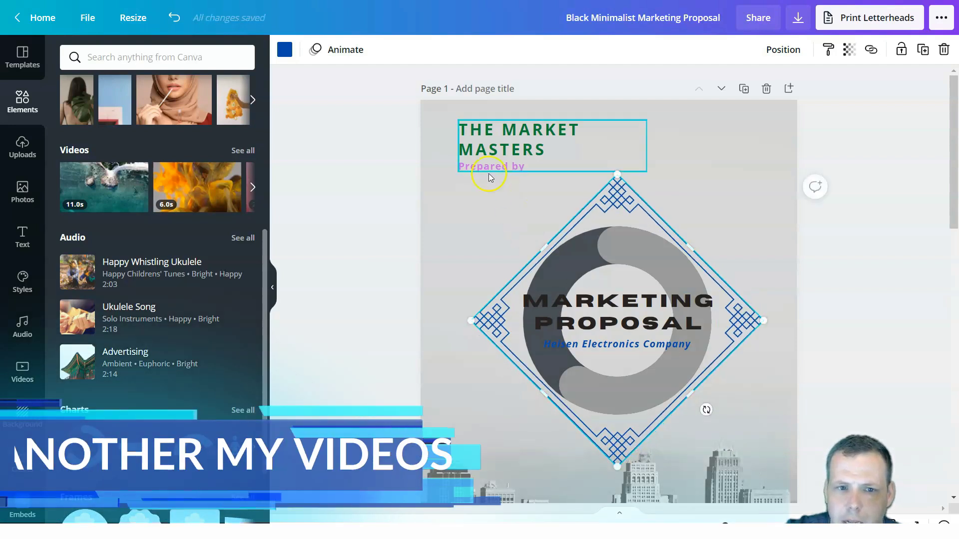
click(625, 206)
click(624, 195)
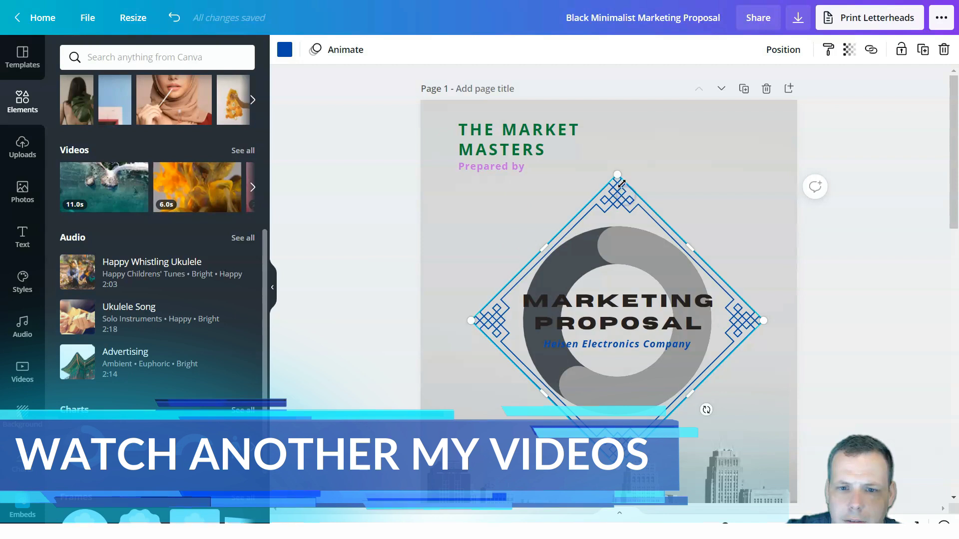
click(535, 192)
click(647, 250)
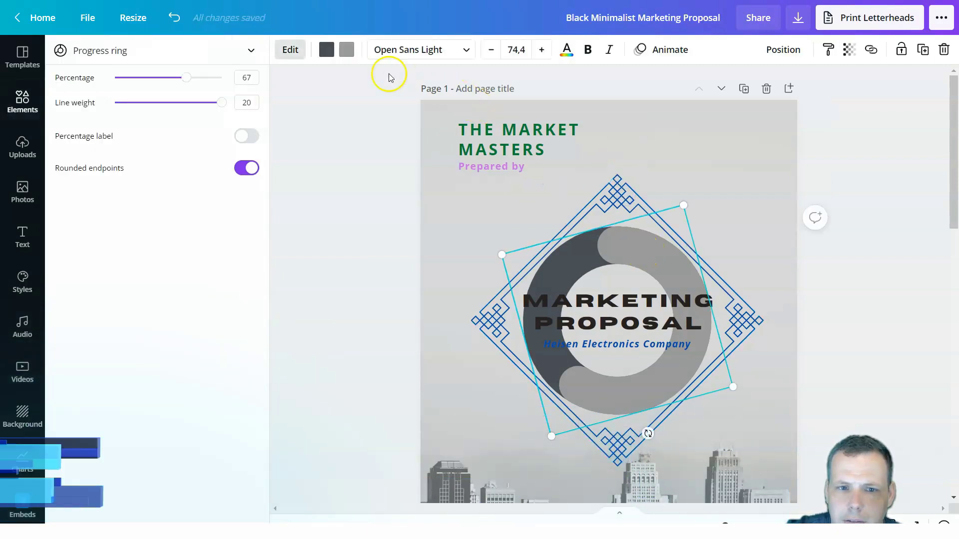
click(504, 337)
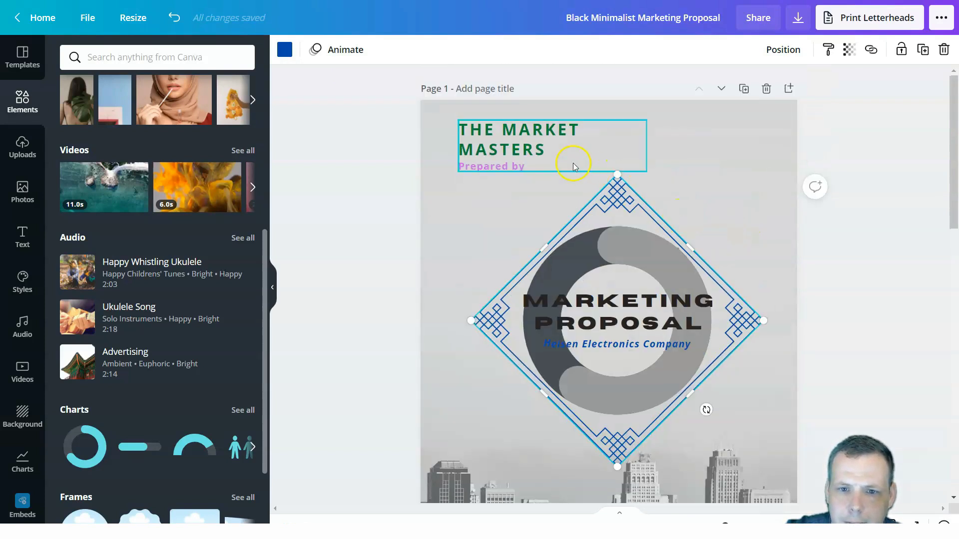
Move the THE MARKET MASTERS text group above the diamond's top corner and indent both heading lines with spaces to centre them
drag(524, 147, 612, 138)
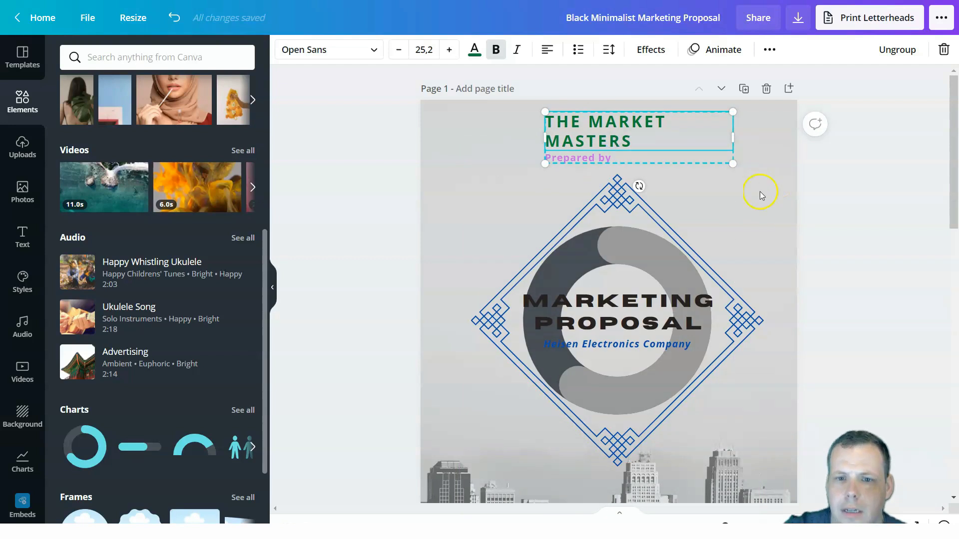
double_click(676, 118)
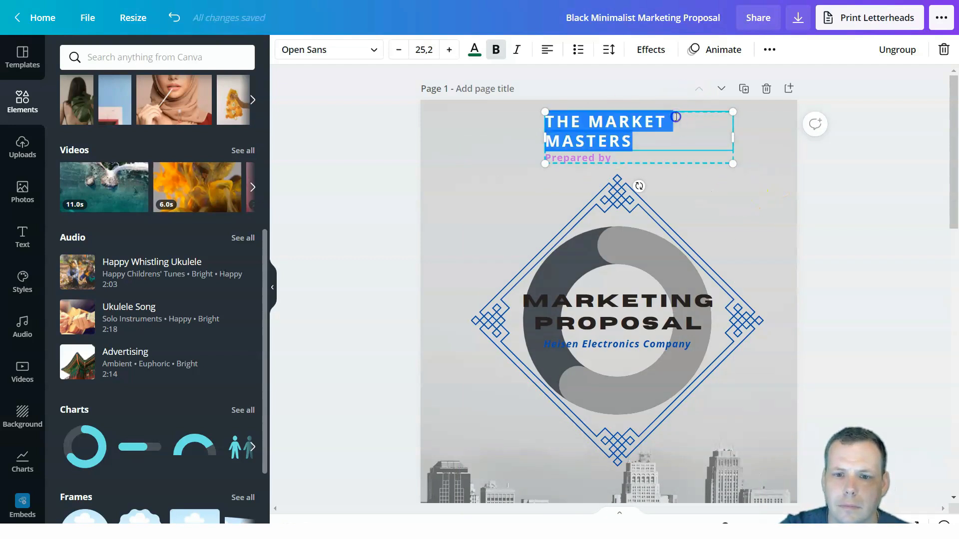
click(676, 126)
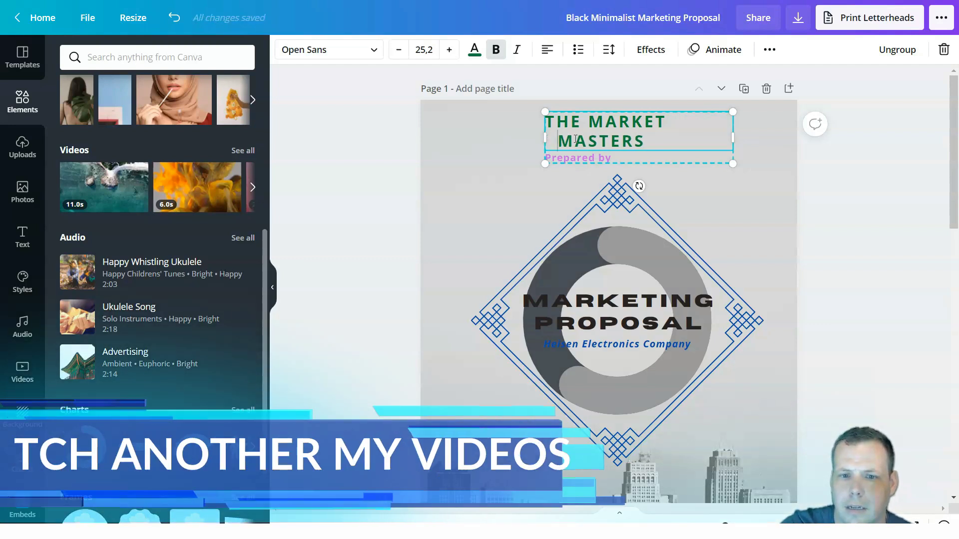
click(547, 121)
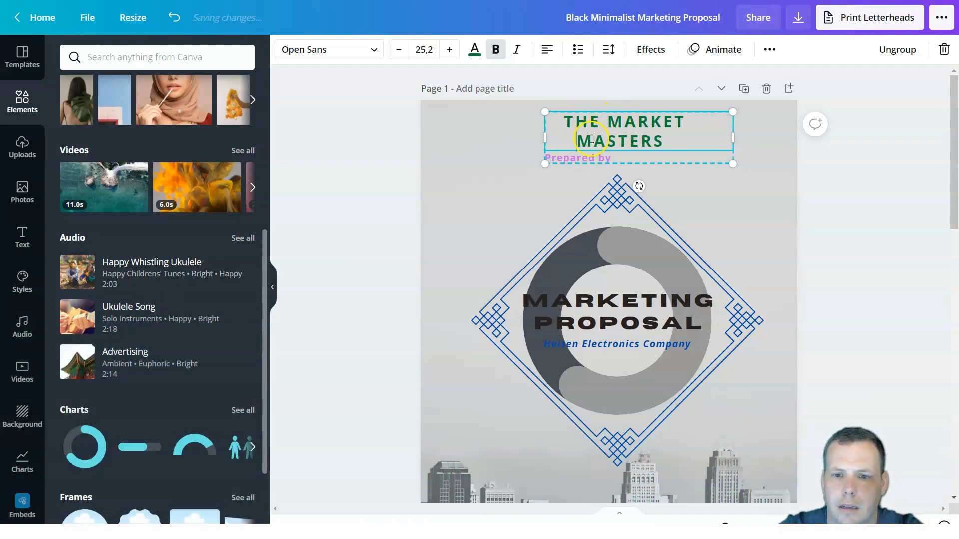
key(BackSpace)
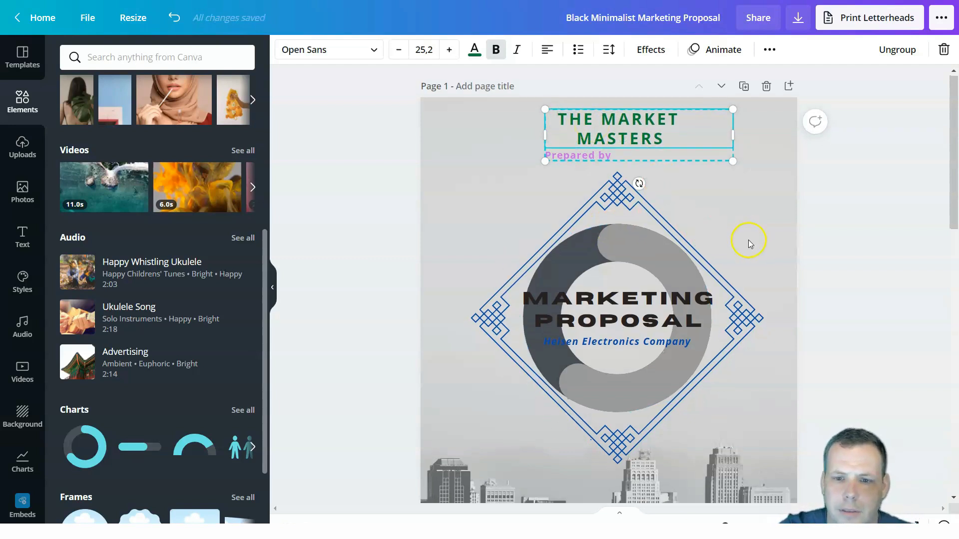
scroll(749, 245, down, 10)
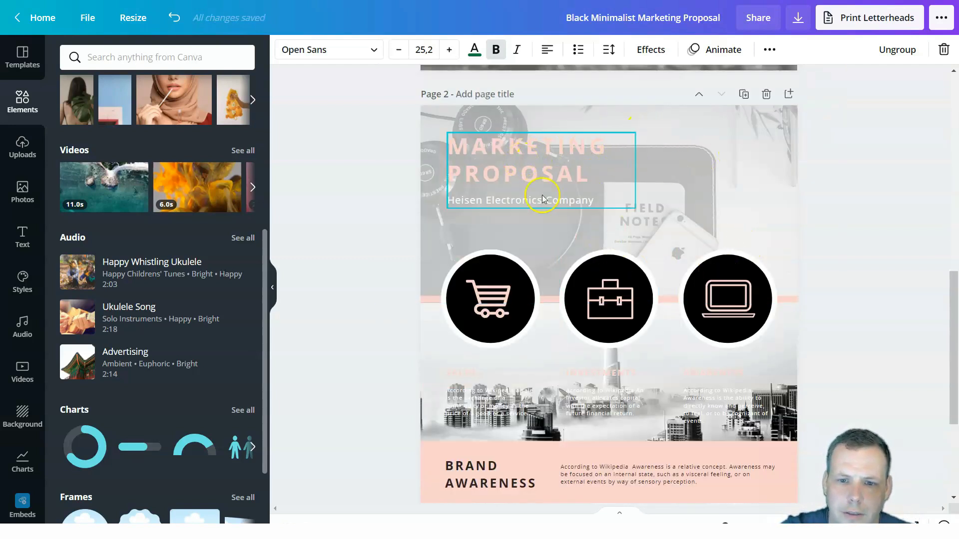
scroll(739, 190, down, 4)
scroll(737, 220, up, 15)
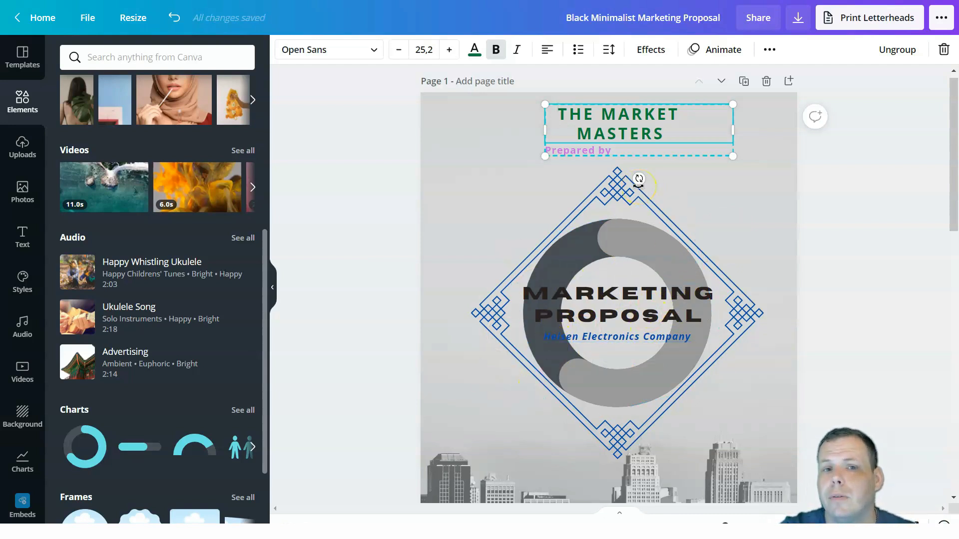
scroll(735, 184, down, 8)
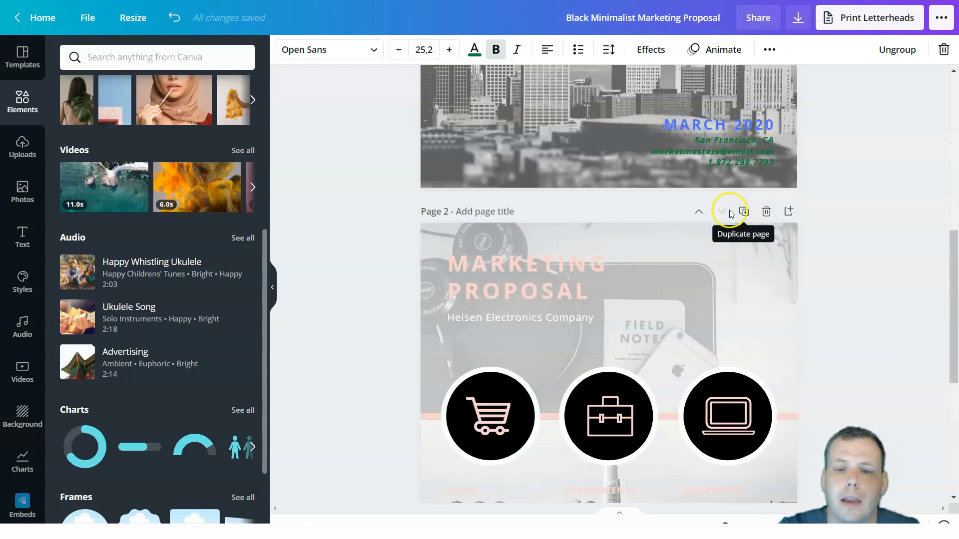
scroll(796, 188, up, 8)
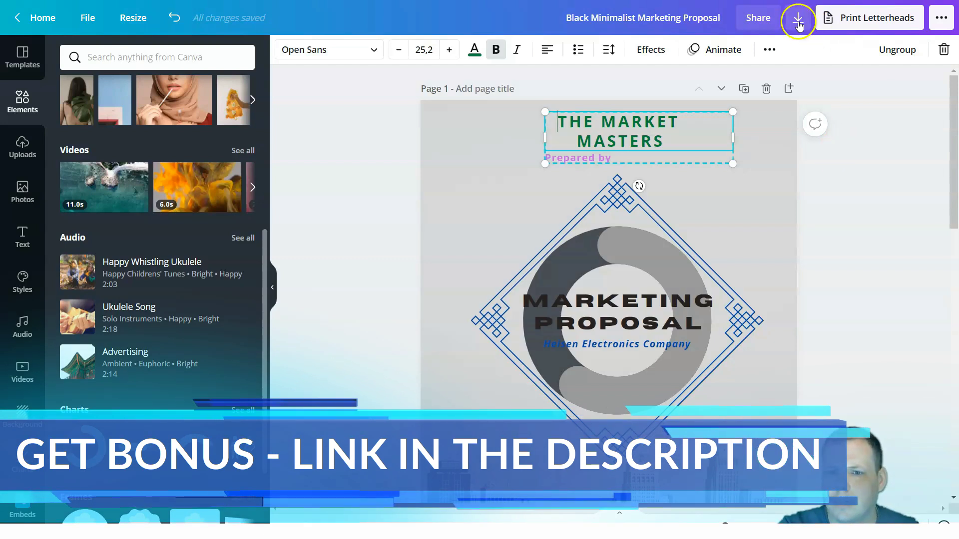
Open the proposal's download settings and examine the available file types
click(798, 20)
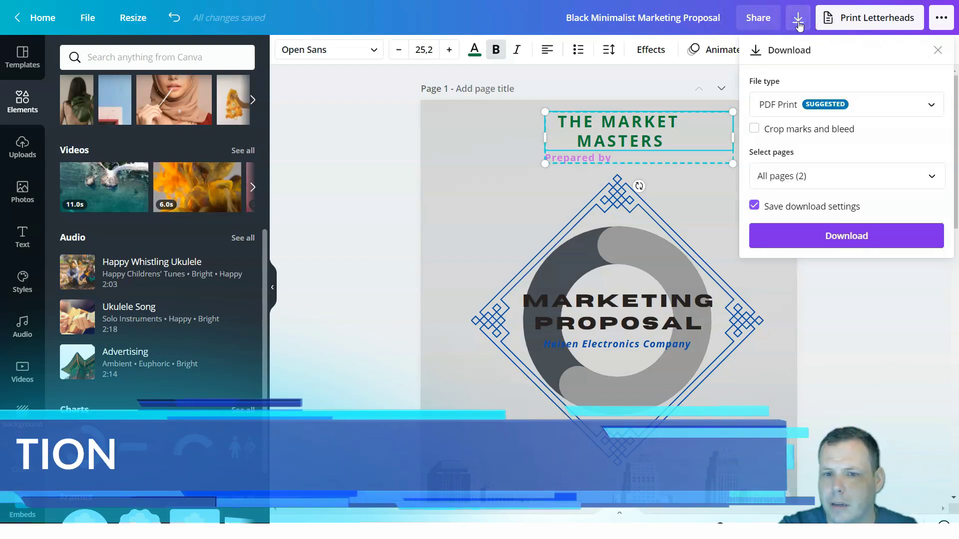
click(809, 103)
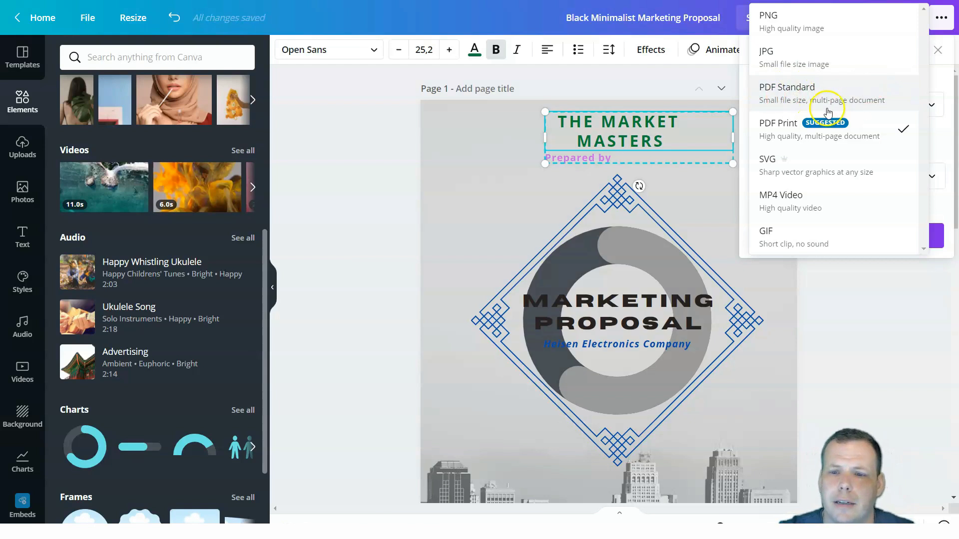
click(887, 116)
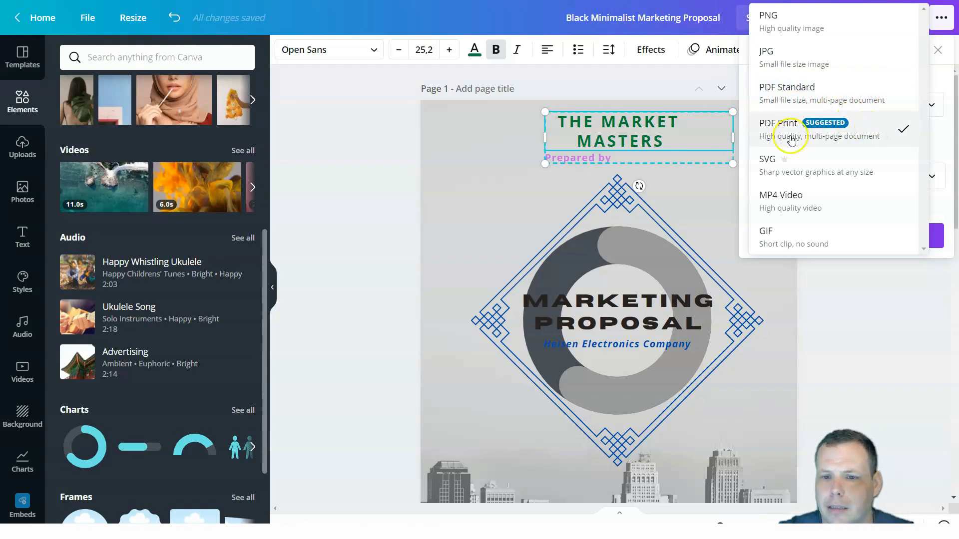